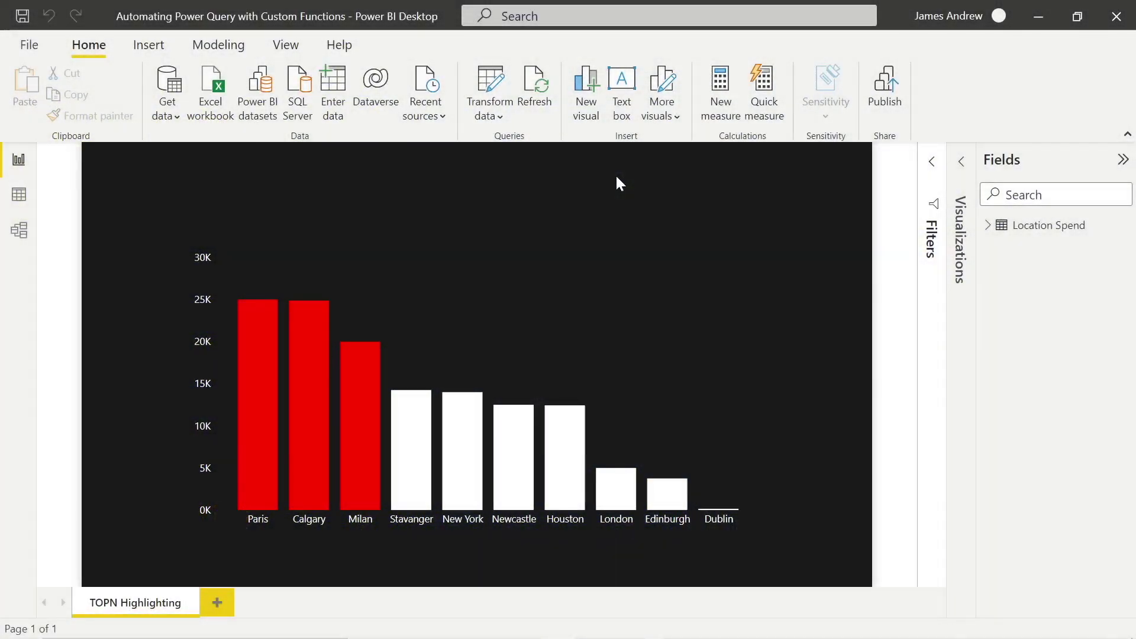
- Inspect Location Spend's Added Custom step, whose formula is Number.Abs([Spend] - [Budget])
left_click(988, 225)
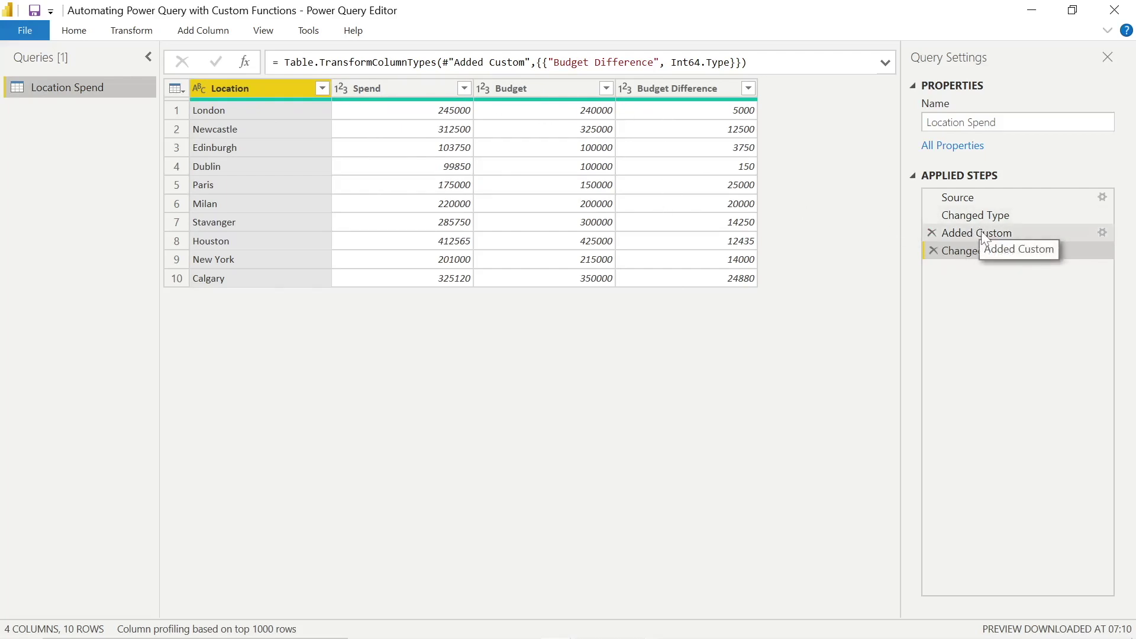
left_click(1099, 232)
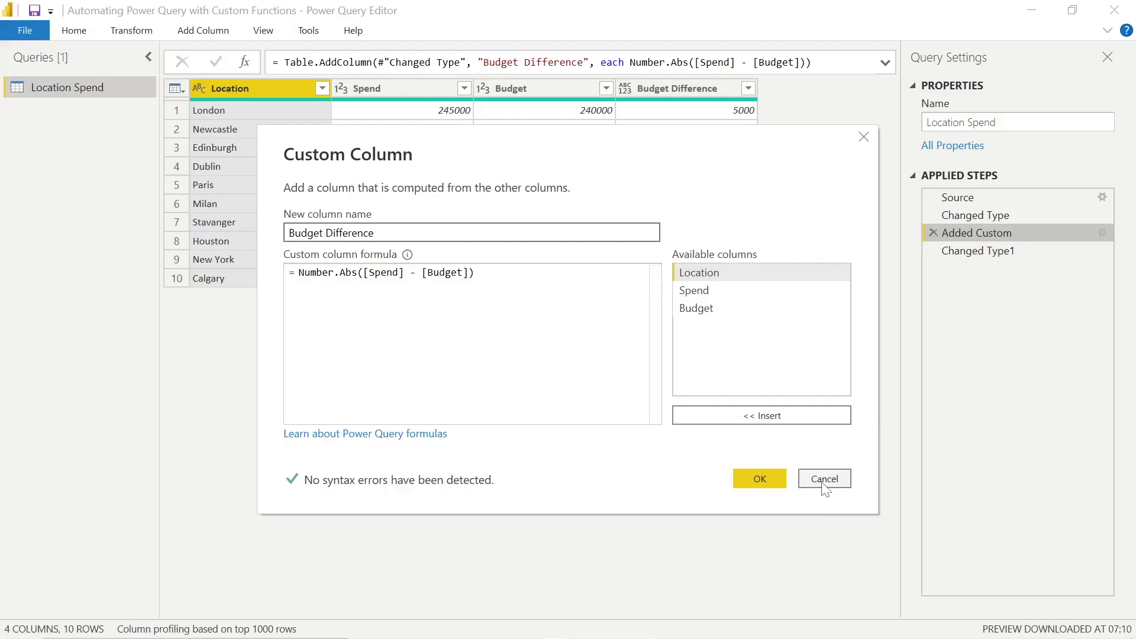
left_click(824, 480)
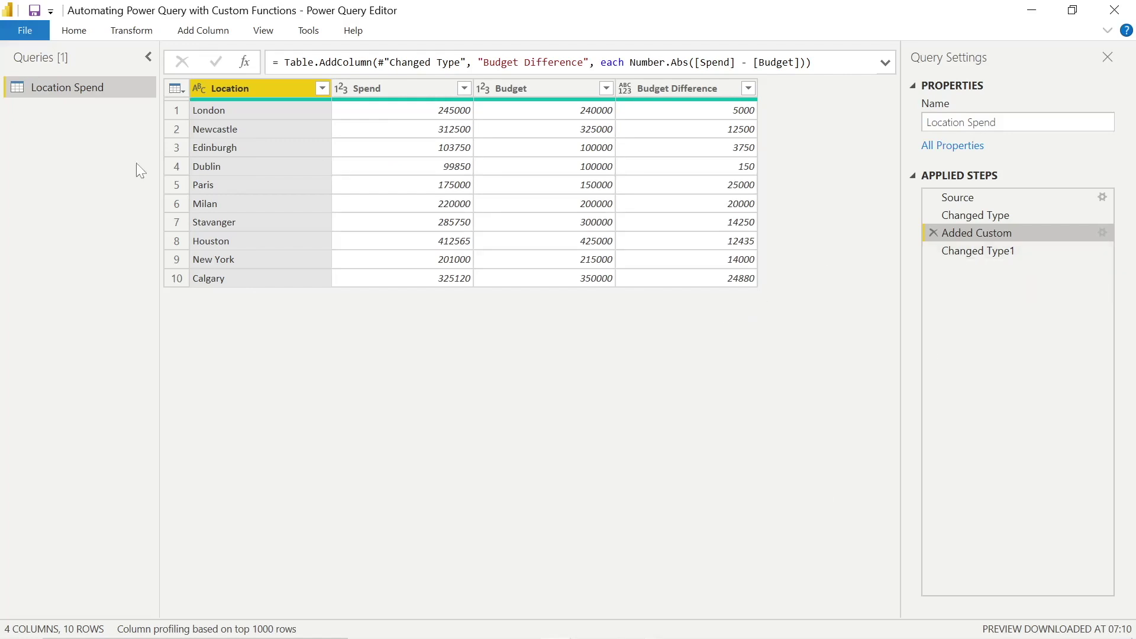
right_click(51, 87)
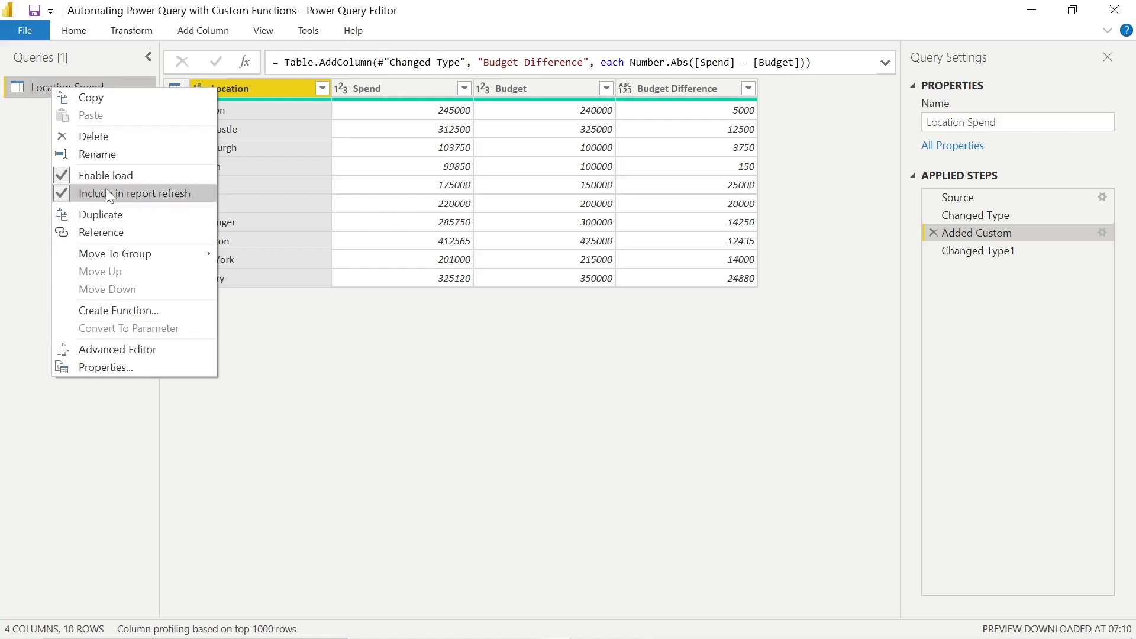
- Duplicate Location Spend as 'Custom Function Test' and delete its Changed Type1 and Added Custom steps
left_click(99, 215)
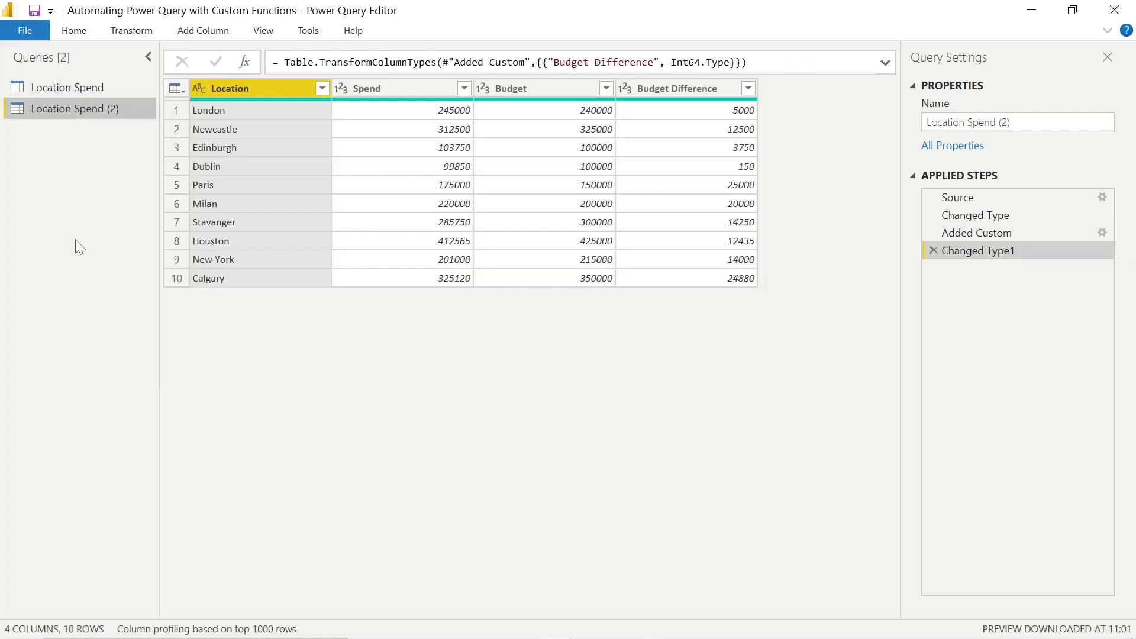
right_click(47, 106)
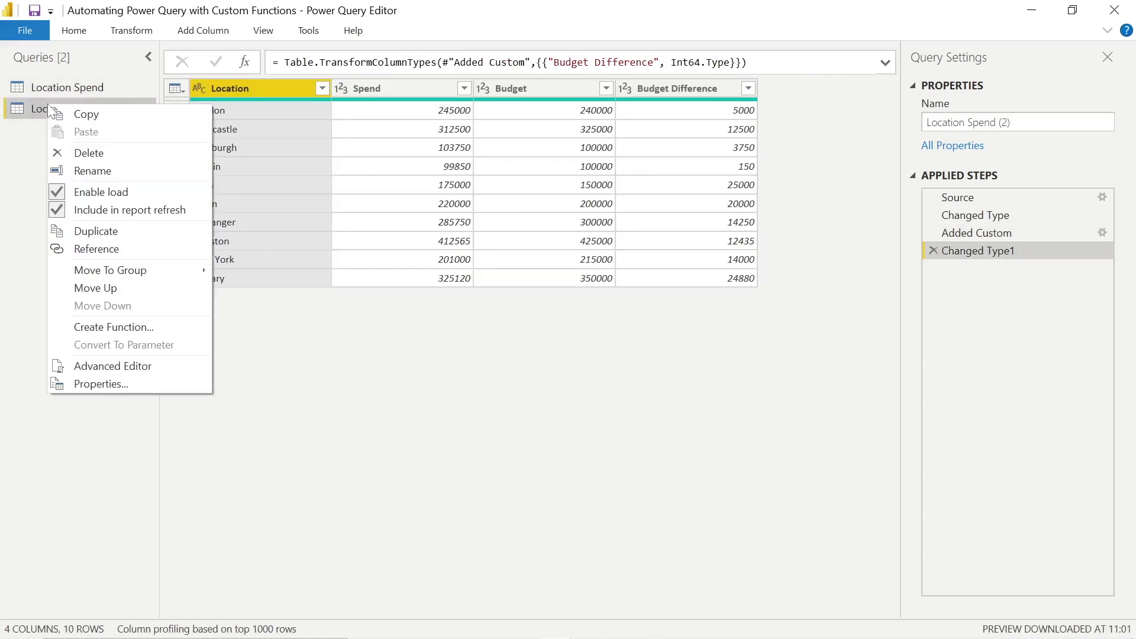
left_click(98, 172)
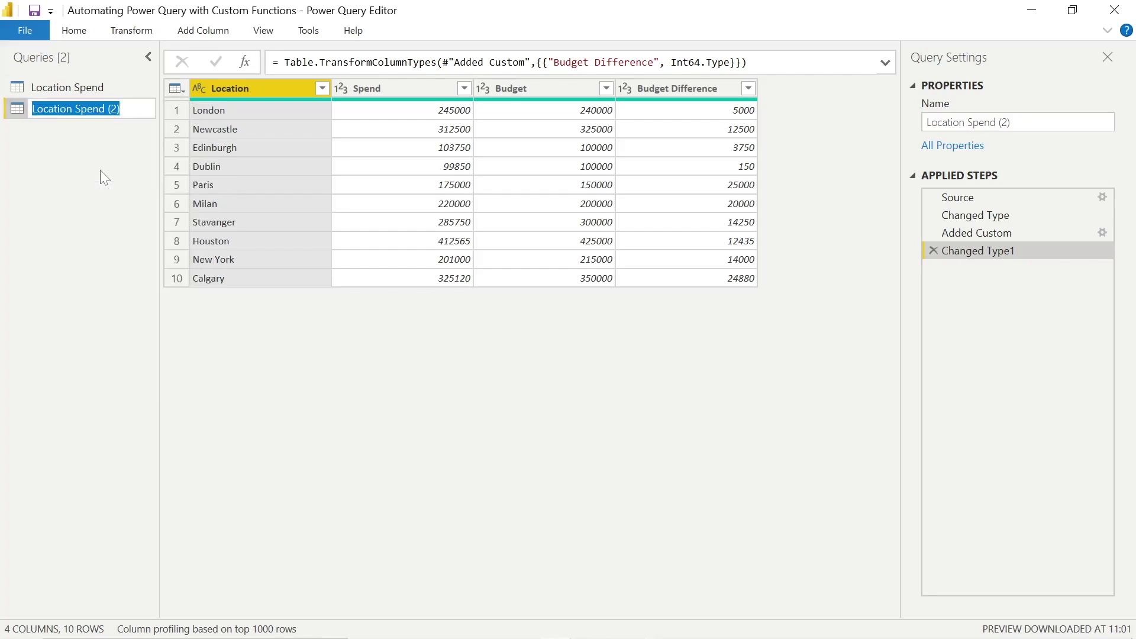
key("BackSpace")
type("Custo")
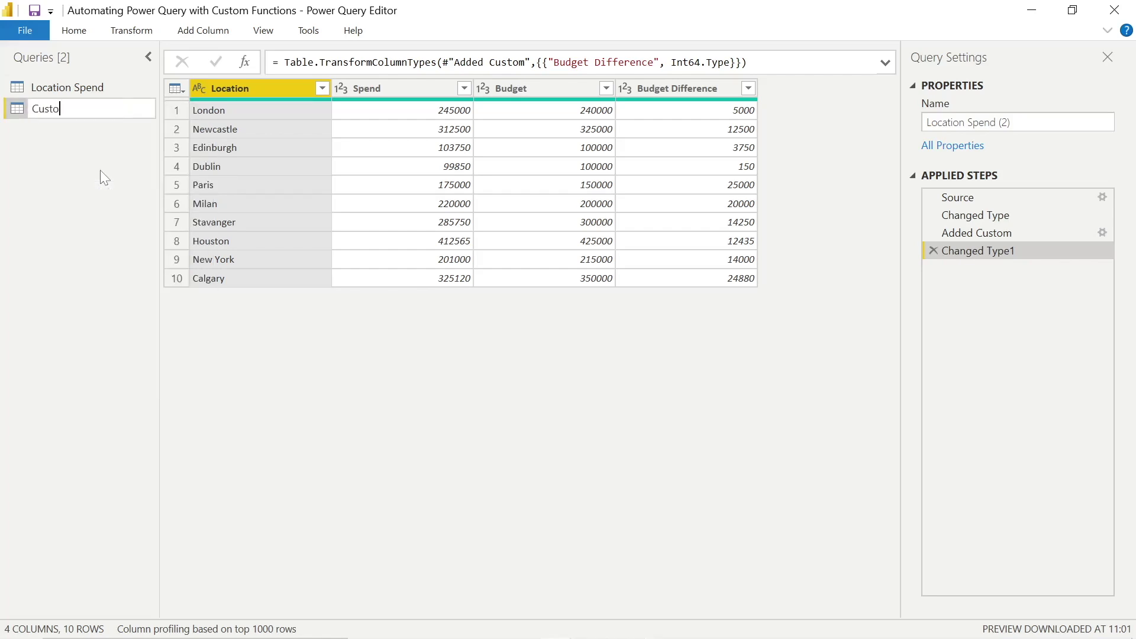
type("m Function Test")
key("Return")
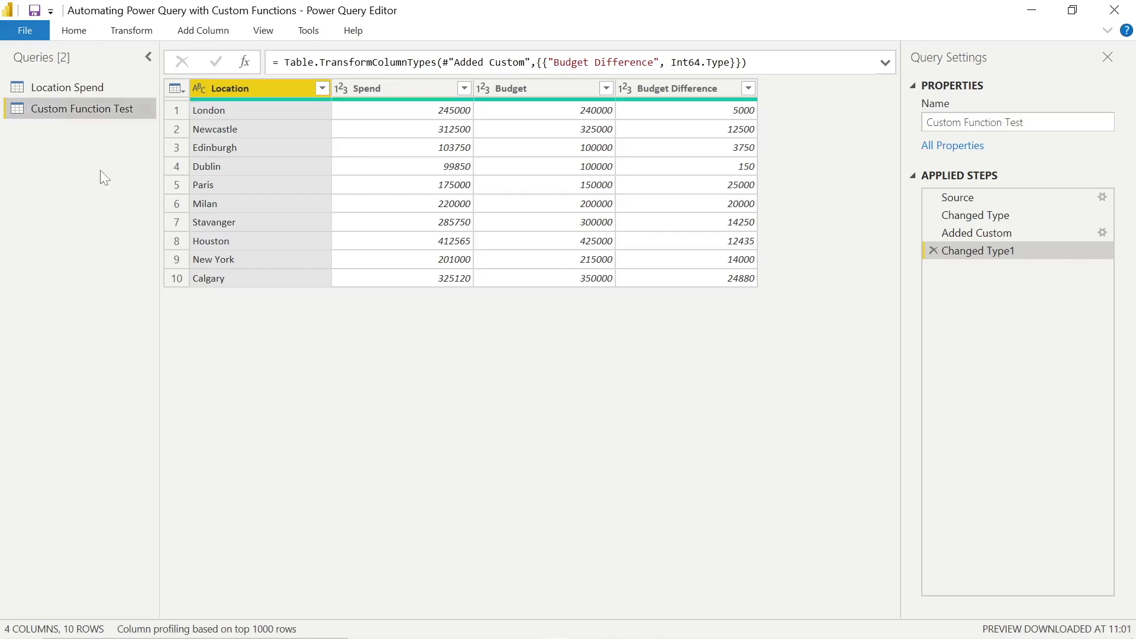
left_click(933, 251)
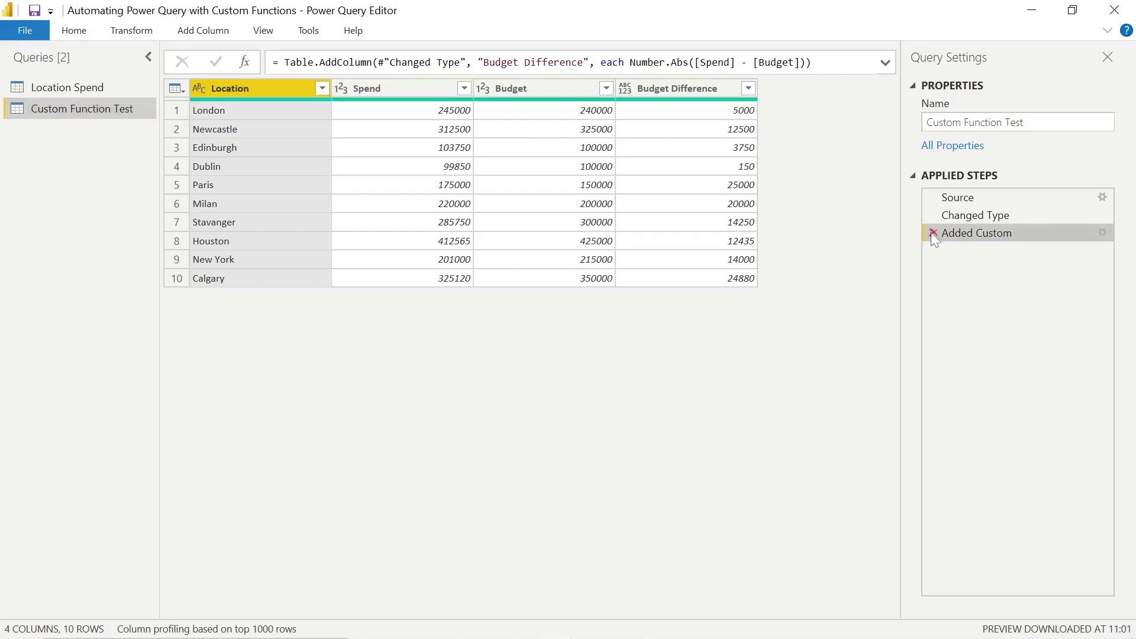
left_click(933, 232)
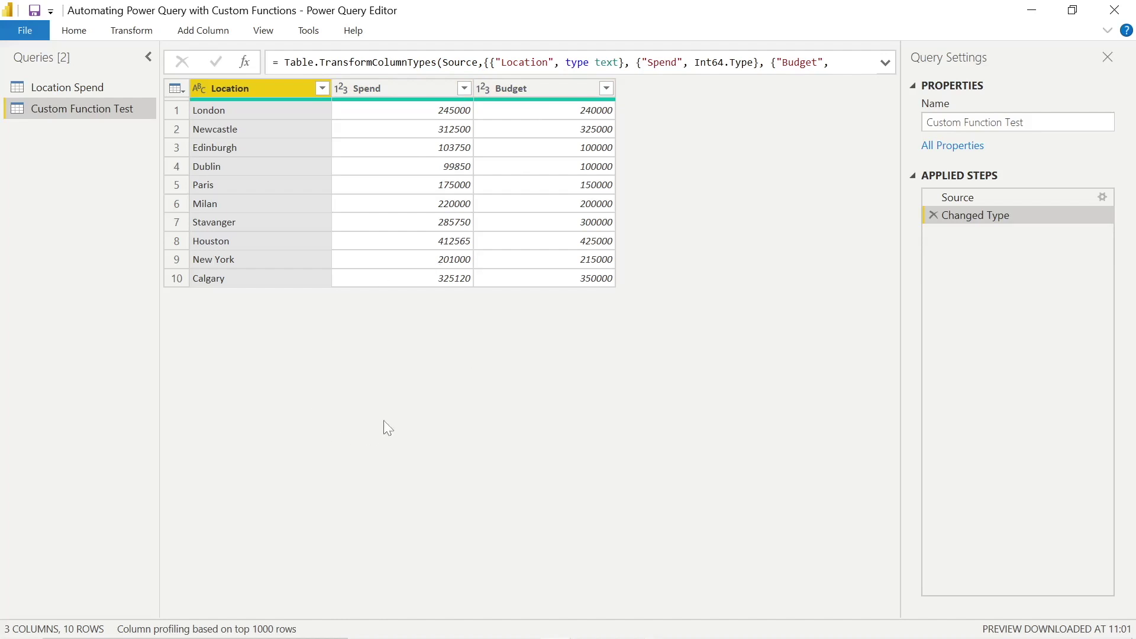
- Create a blank query and rename Query1 to 'Budget Difference'
right_click(52, 138)
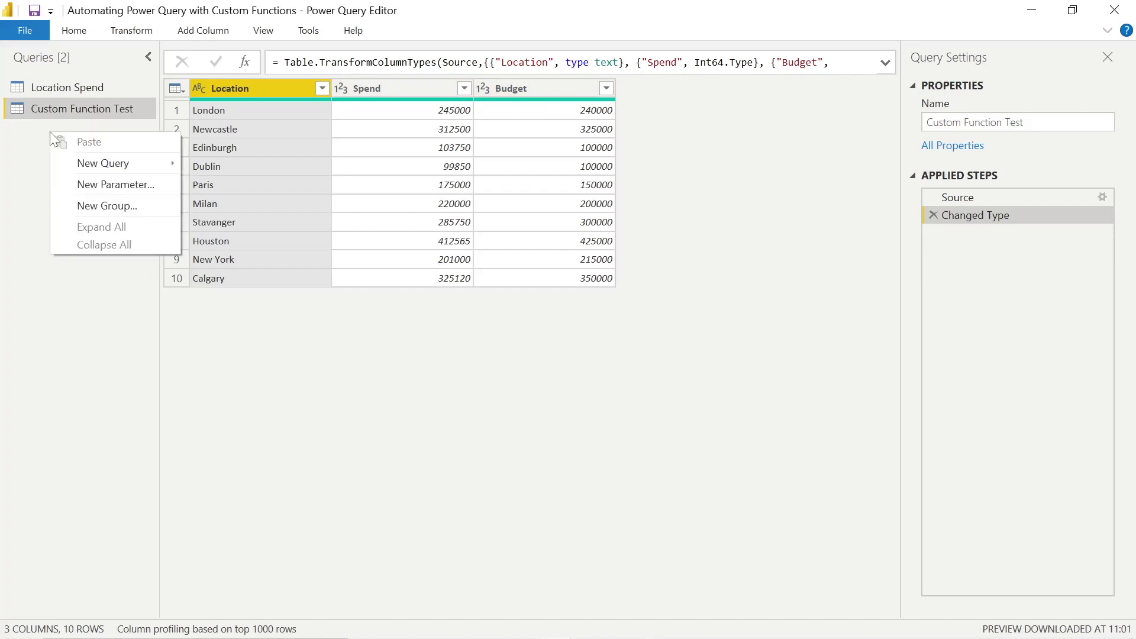
mouse_move(82, 165)
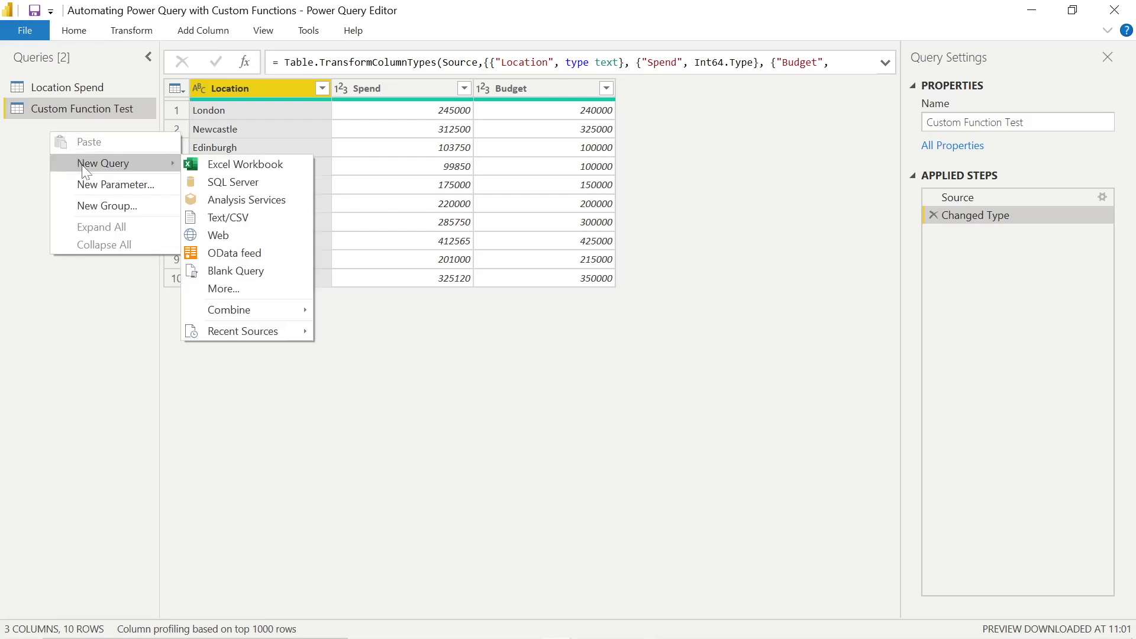
left_click(230, 274)
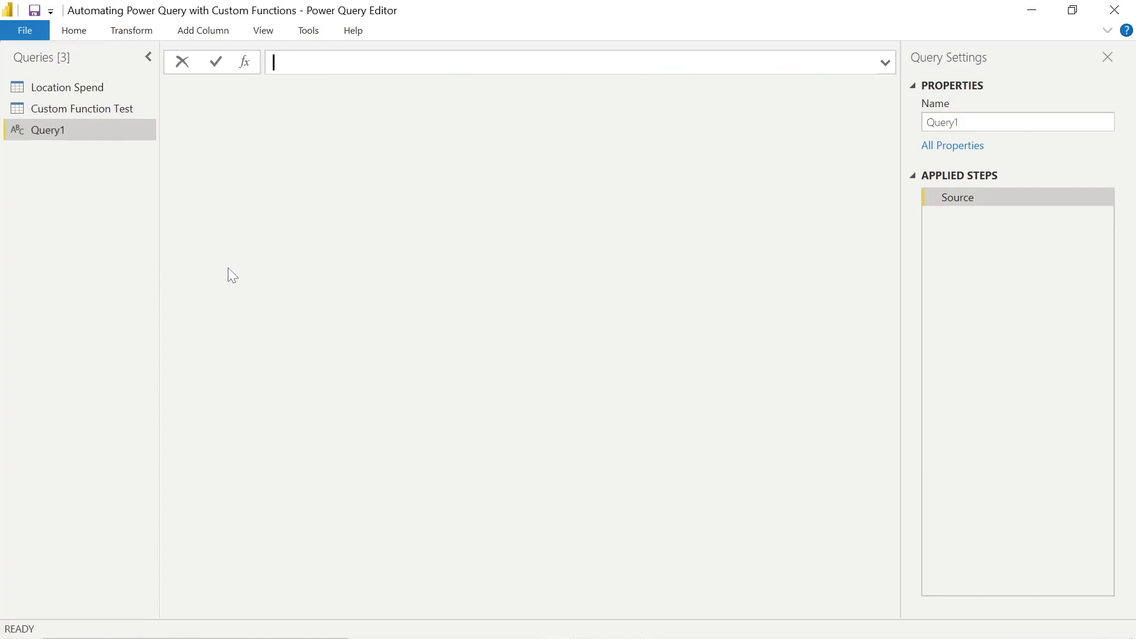
right_click(56, 132)
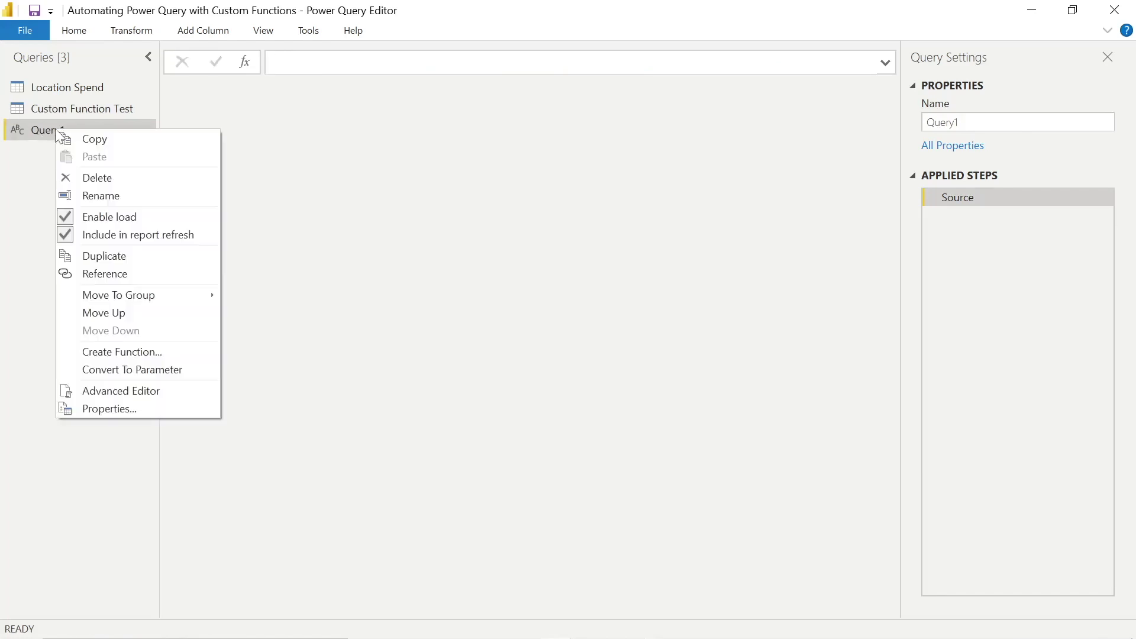
left_click(107, 197)
key("BackSpace")
type("B")
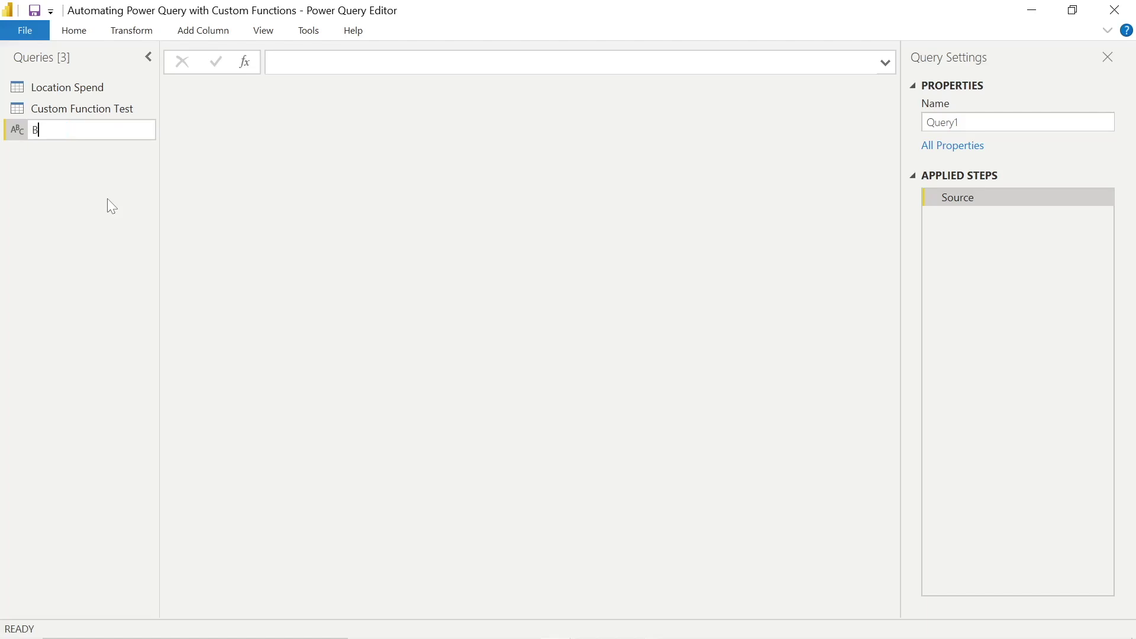
type("udget Difference")
key("Return")
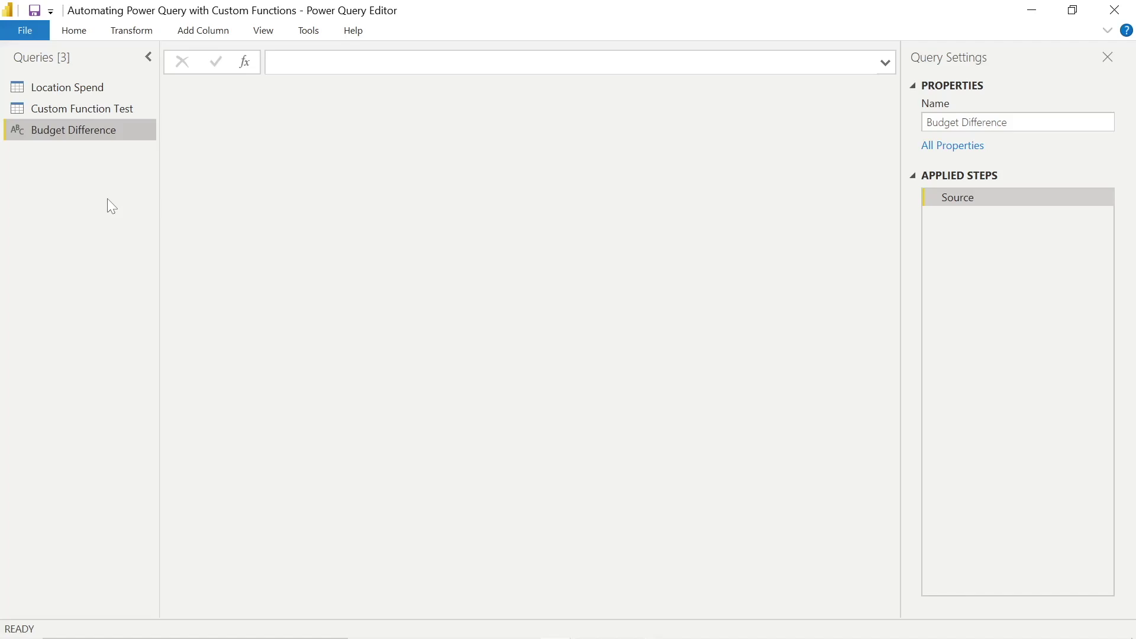
- In Advanced Editor, replace the code with the header 'let Difference = (Spend, Budget) =>'
left_click(72, 33)
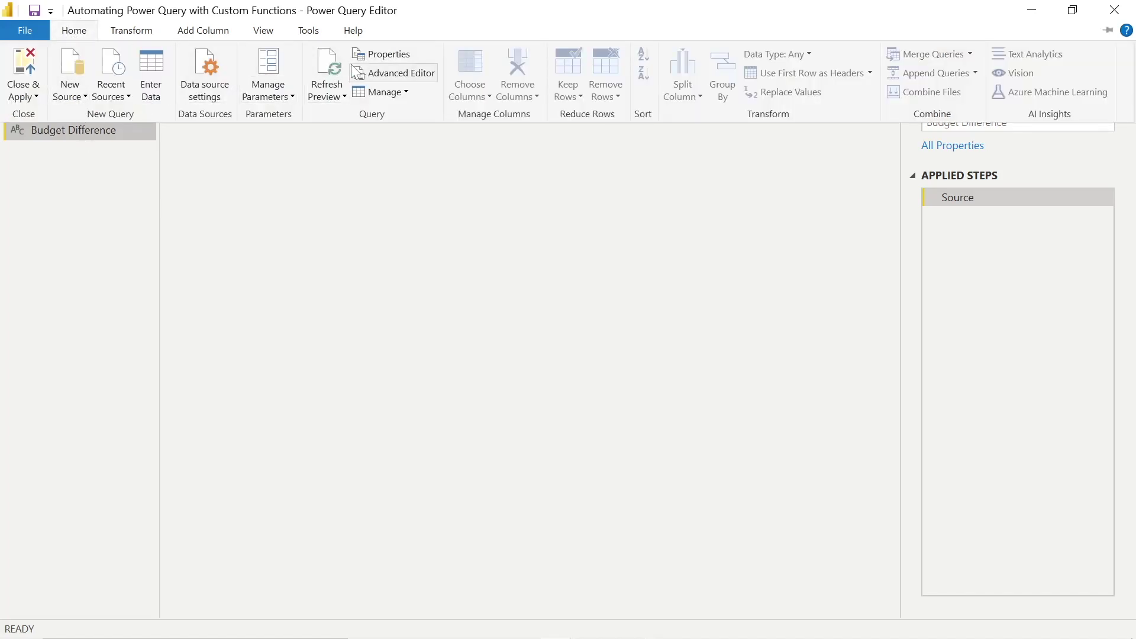
left_click(387, 84)
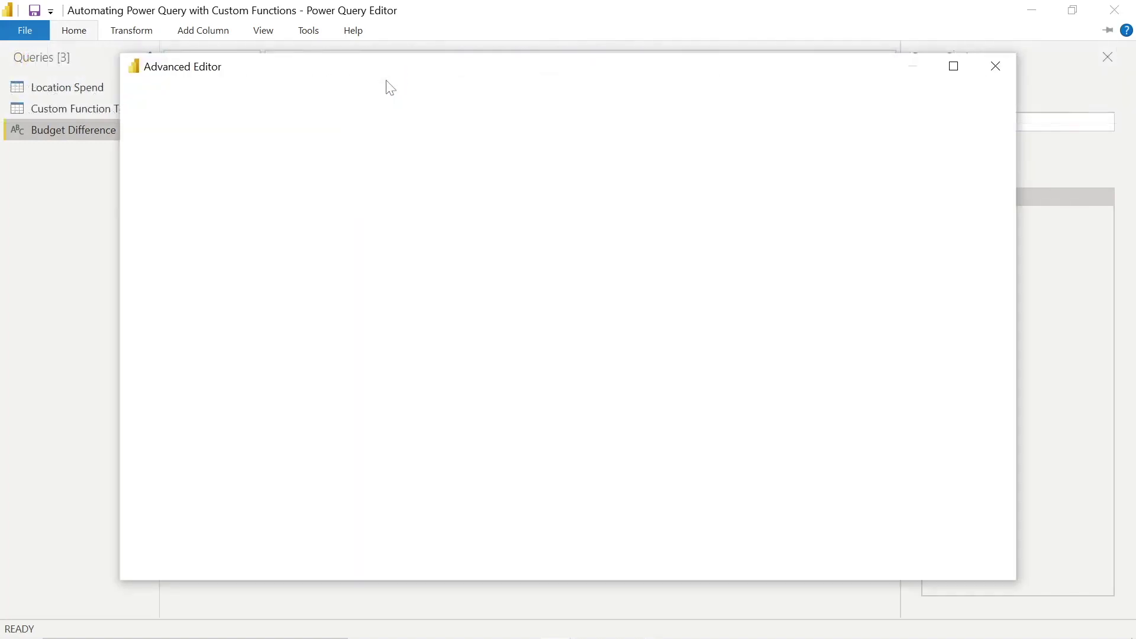
key("ctrl+a")
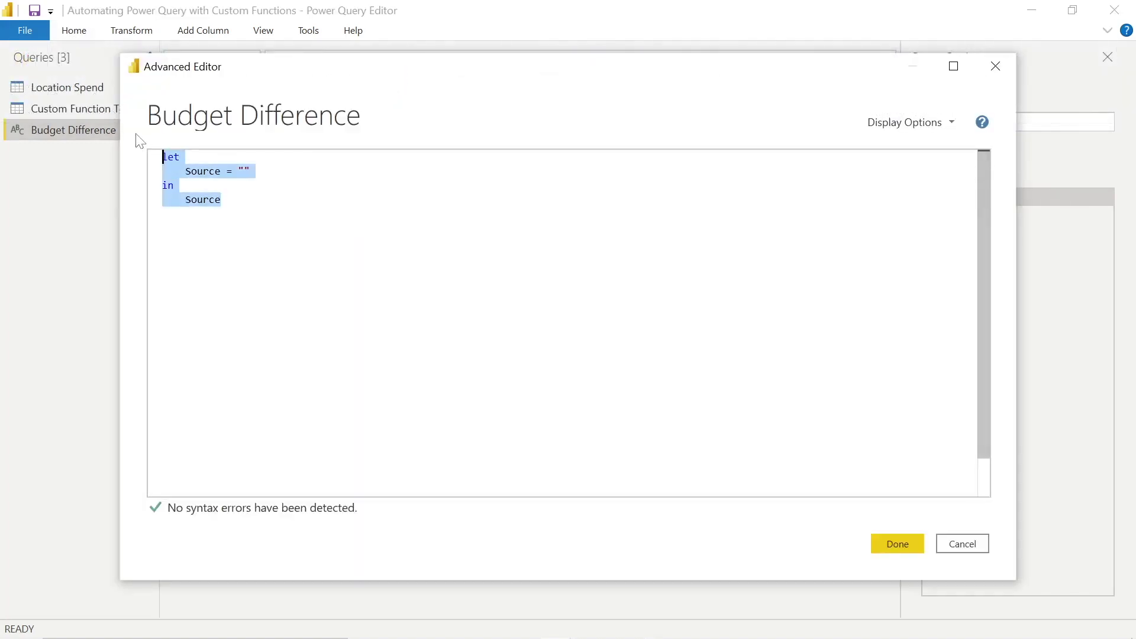
key("Delete")
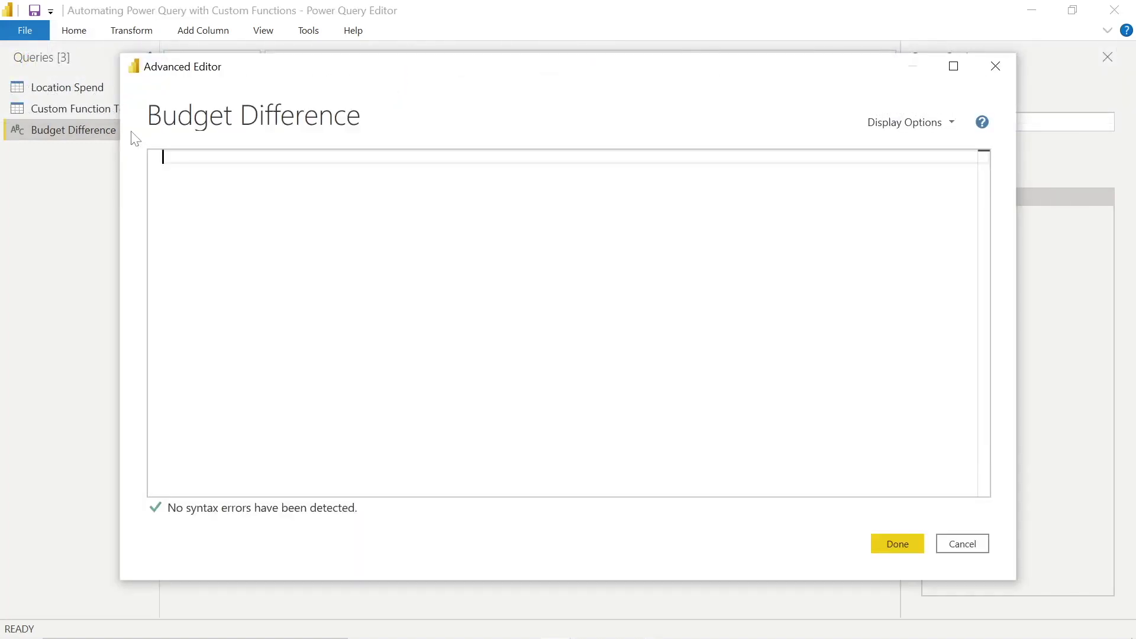
type("let ")
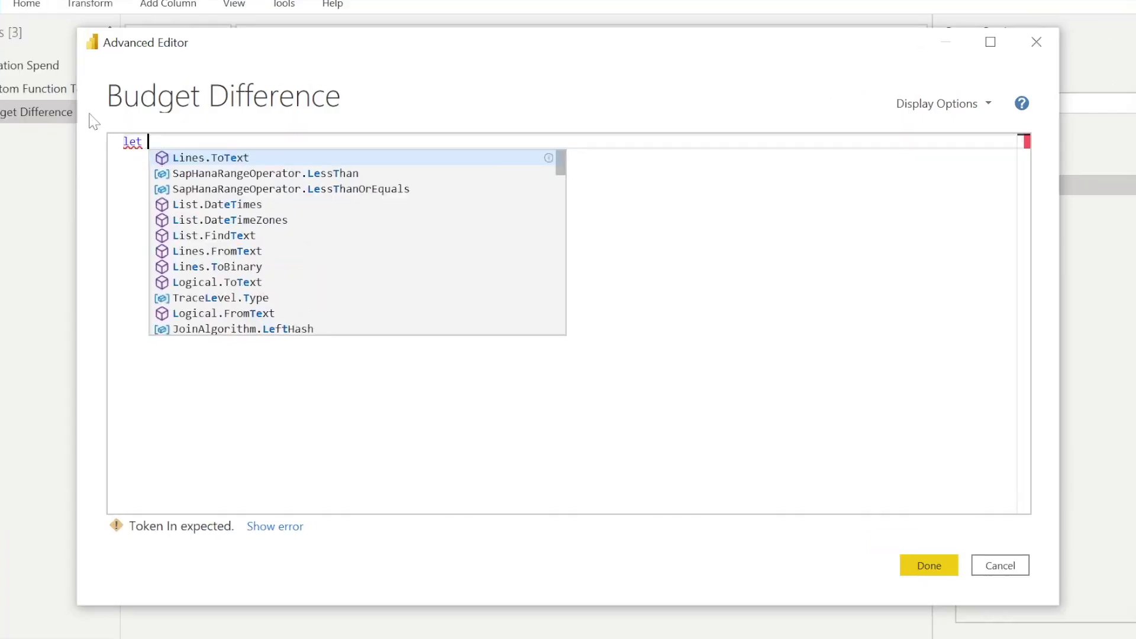
type("Differe")
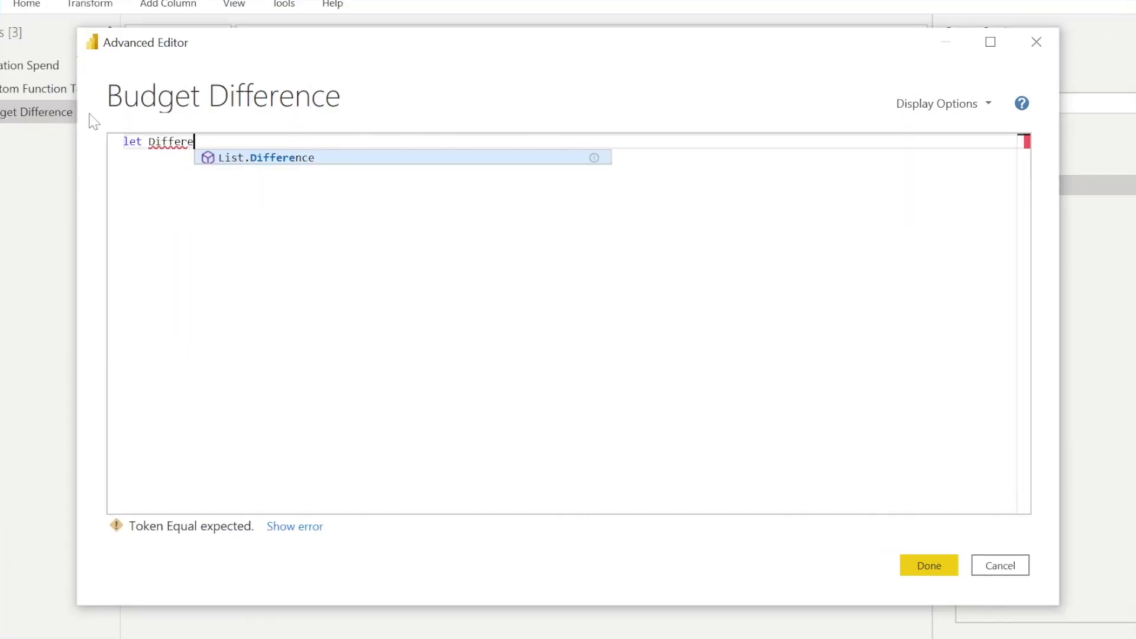
type("nc")
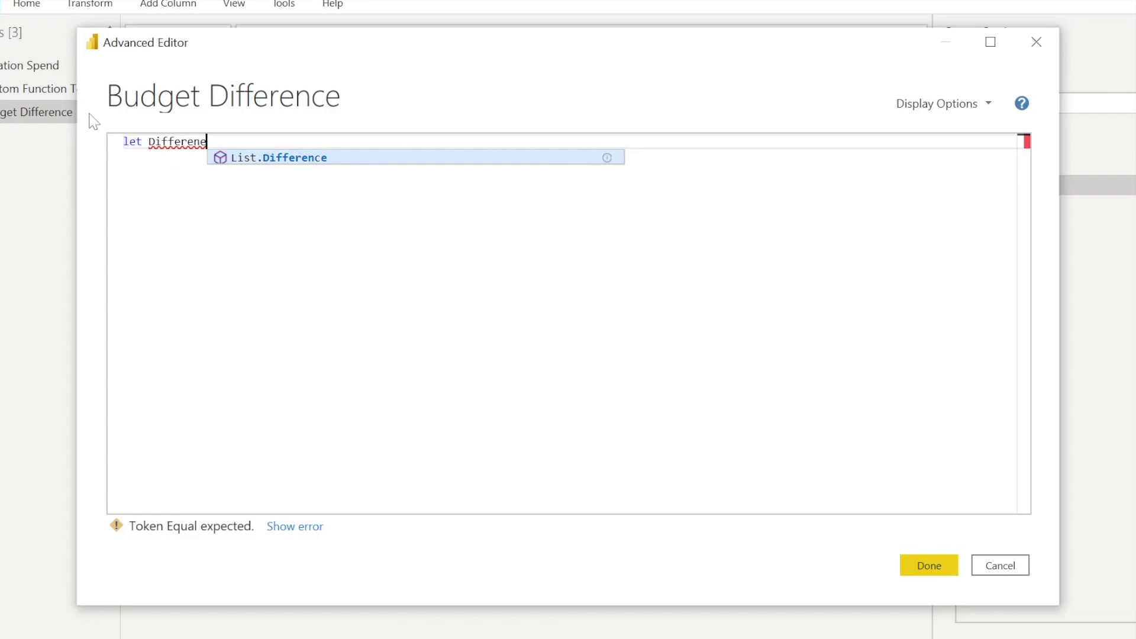
key("BackSpace")
key("BackSpace")
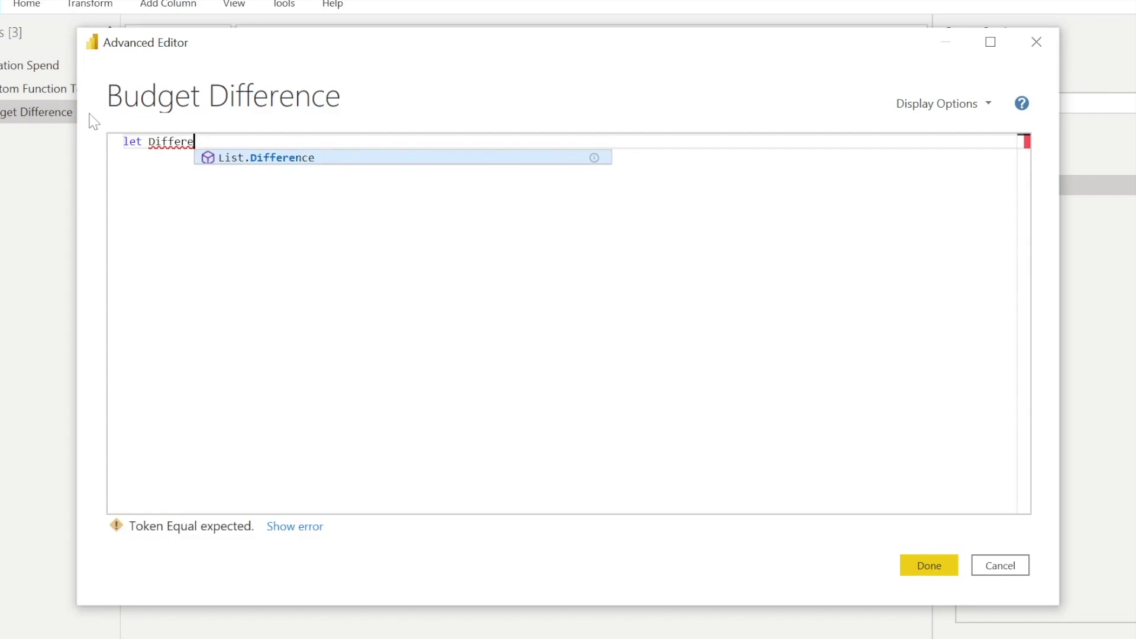
type("nce")
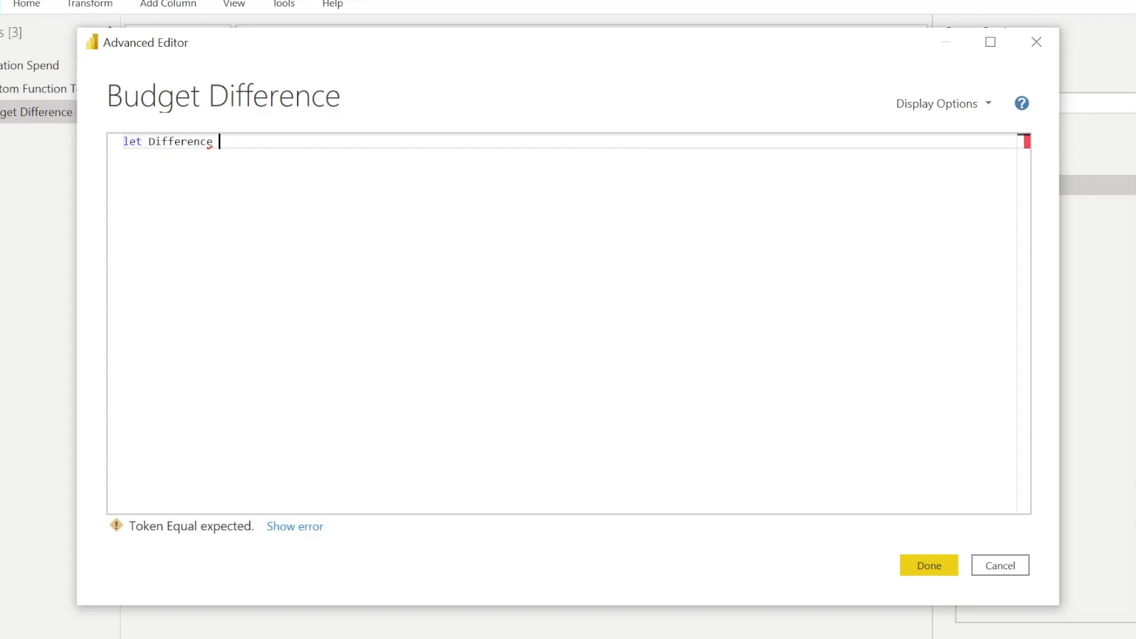
type("= ")
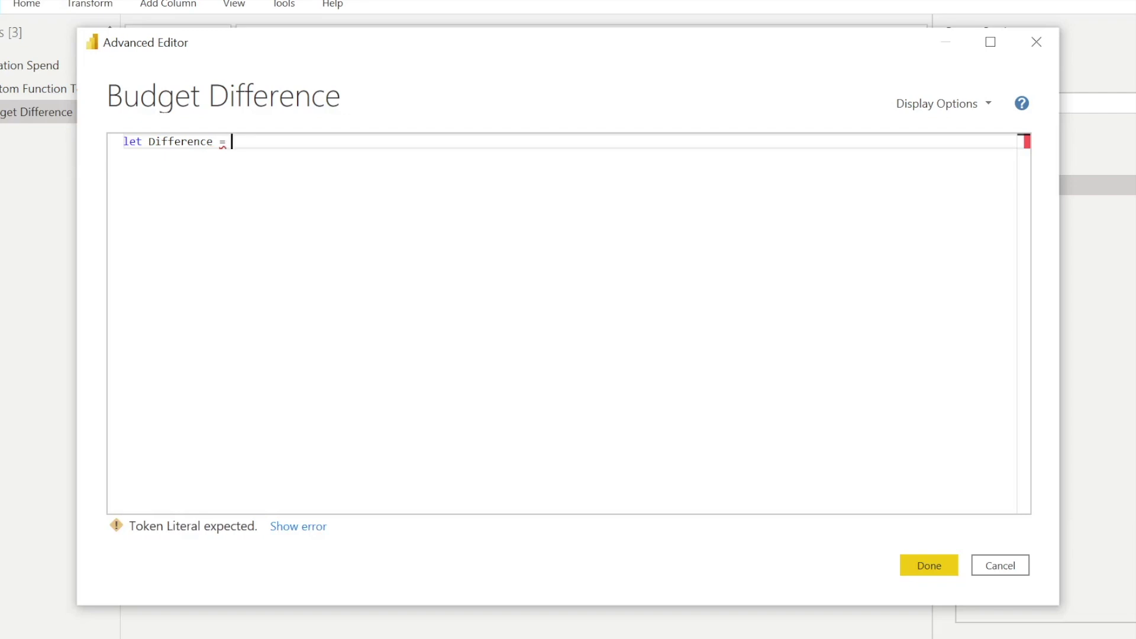
type("(Spend")
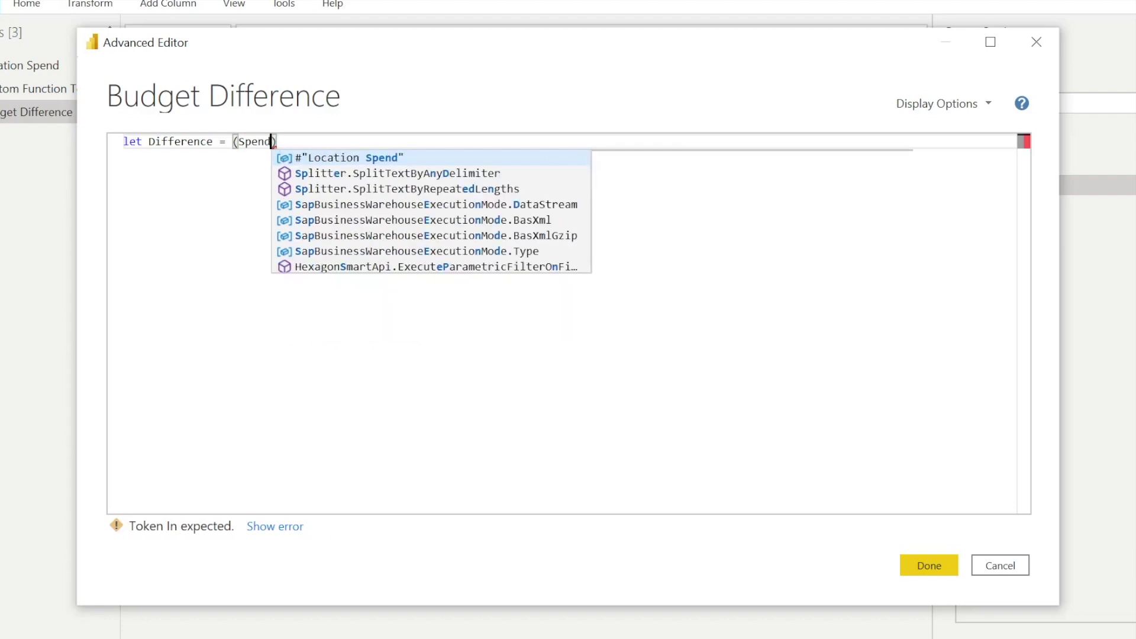
type(", Budget")
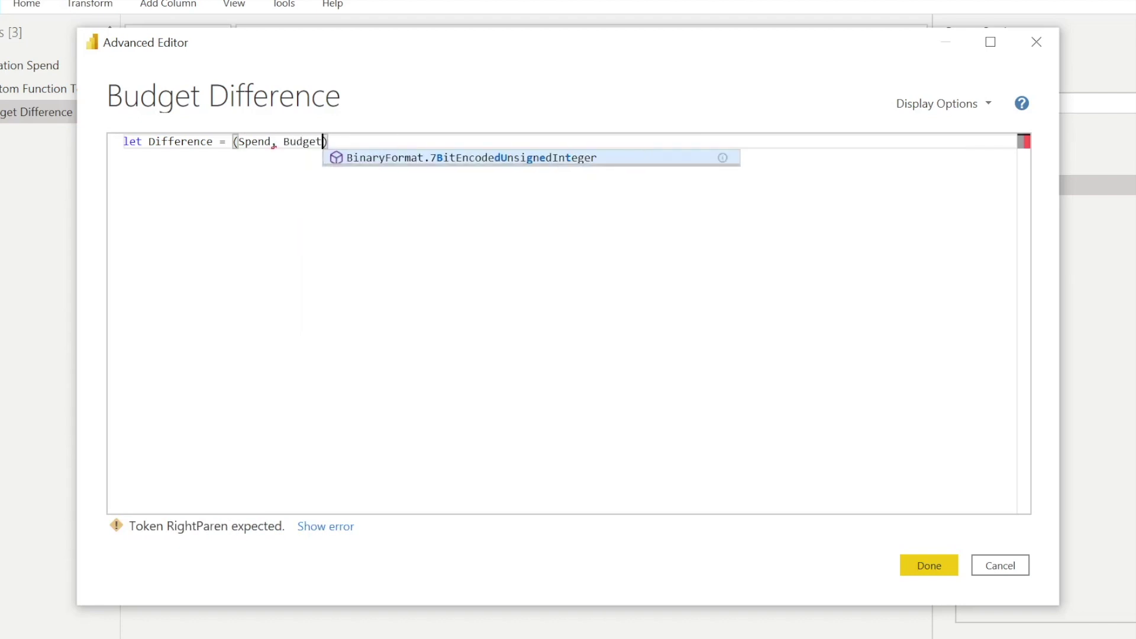
type(") =>")
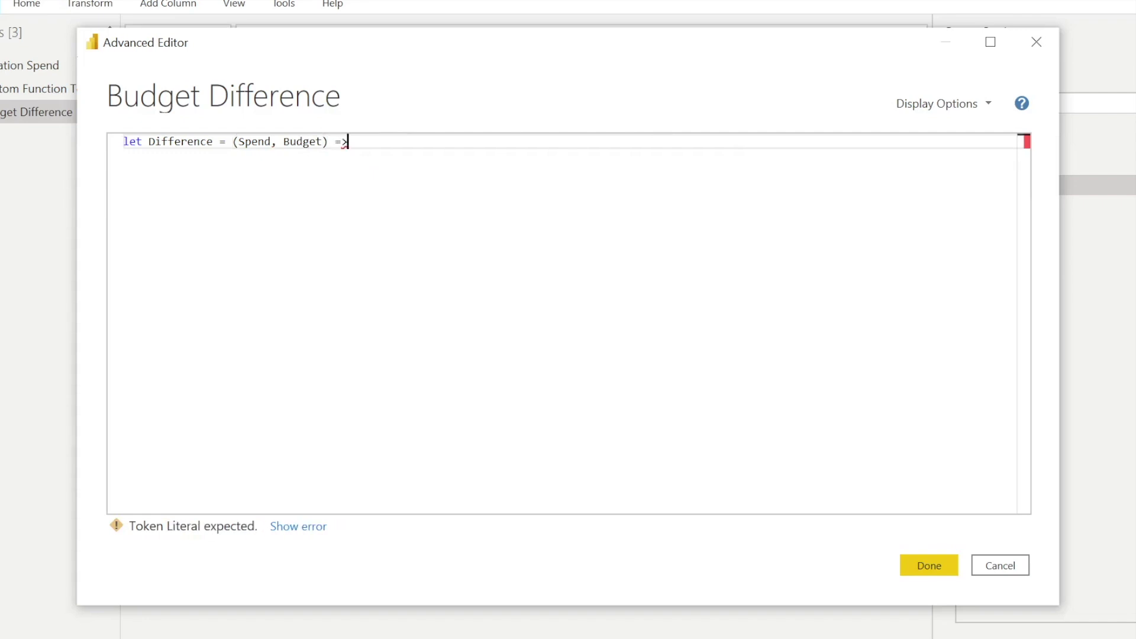
key("Return")
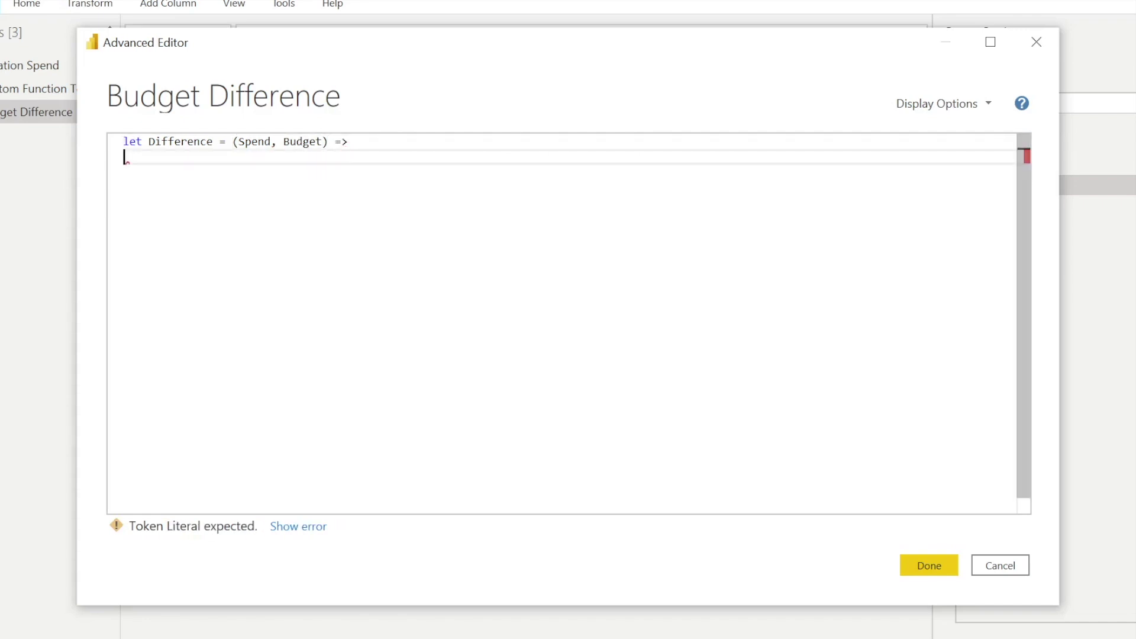
key("Return")
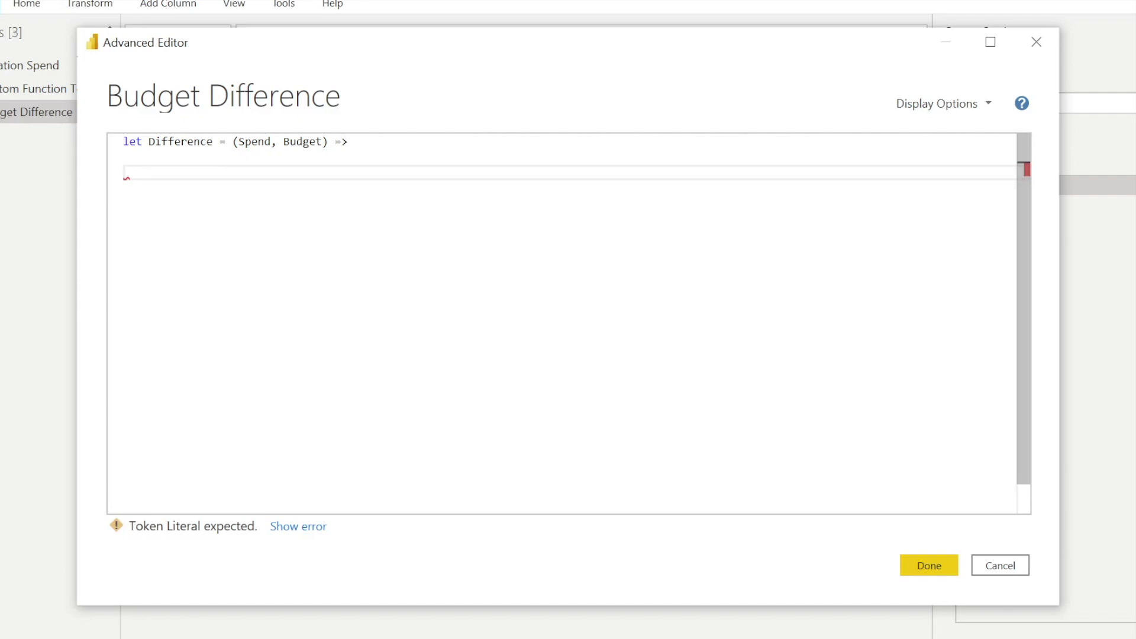
- Add the body Number.Abs(Spend - Budget) and 'in Difference', then save the function
type("Number")
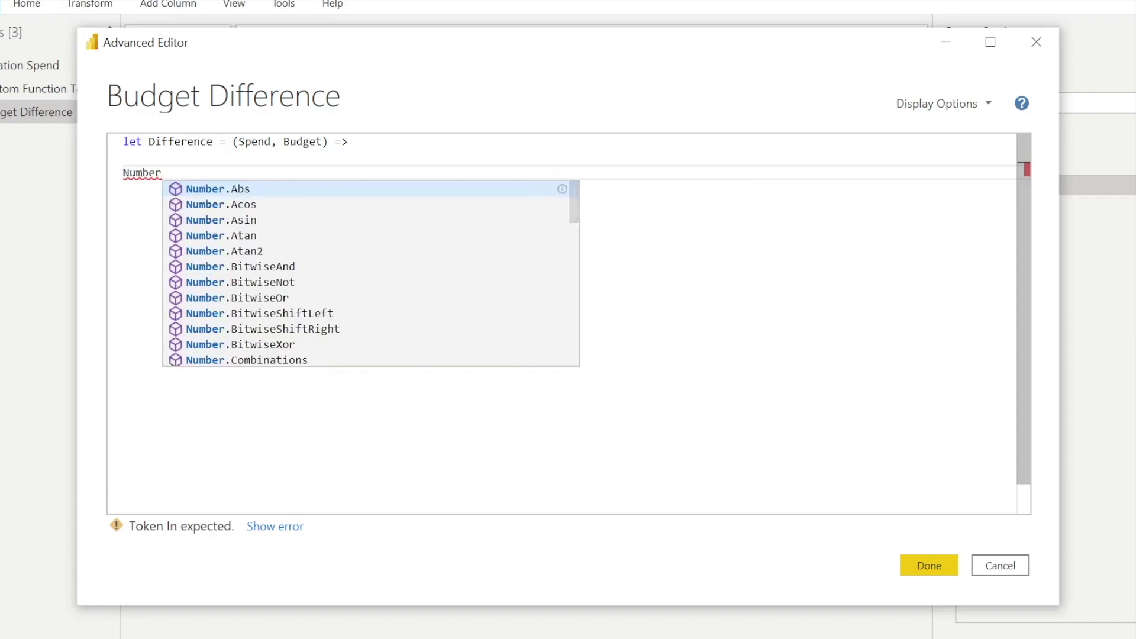
key("Tab")
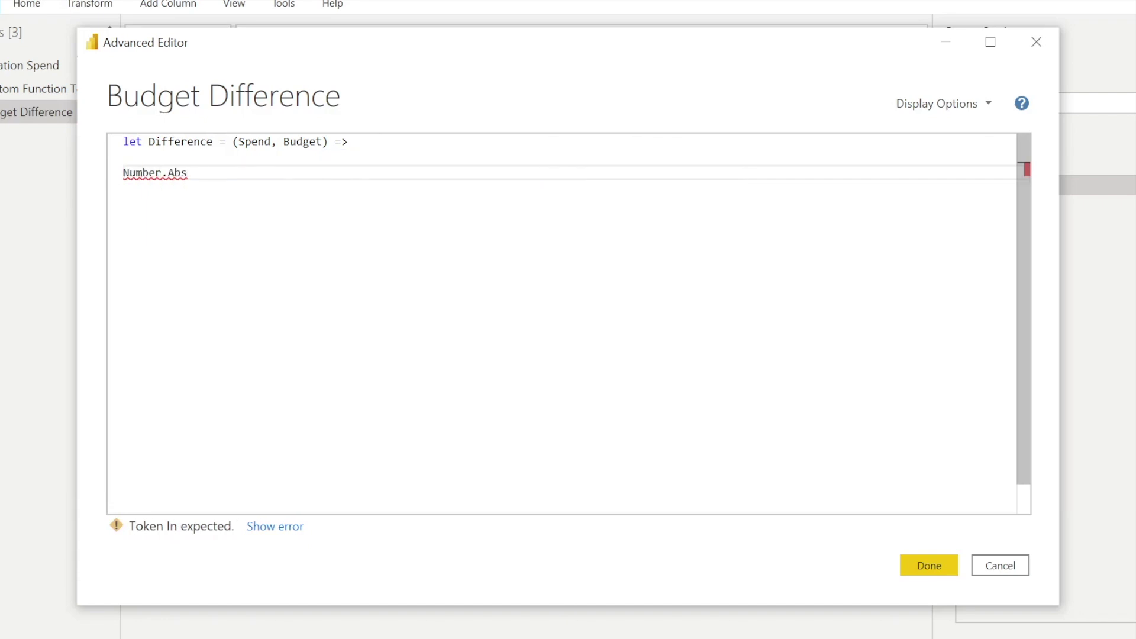
type("(")
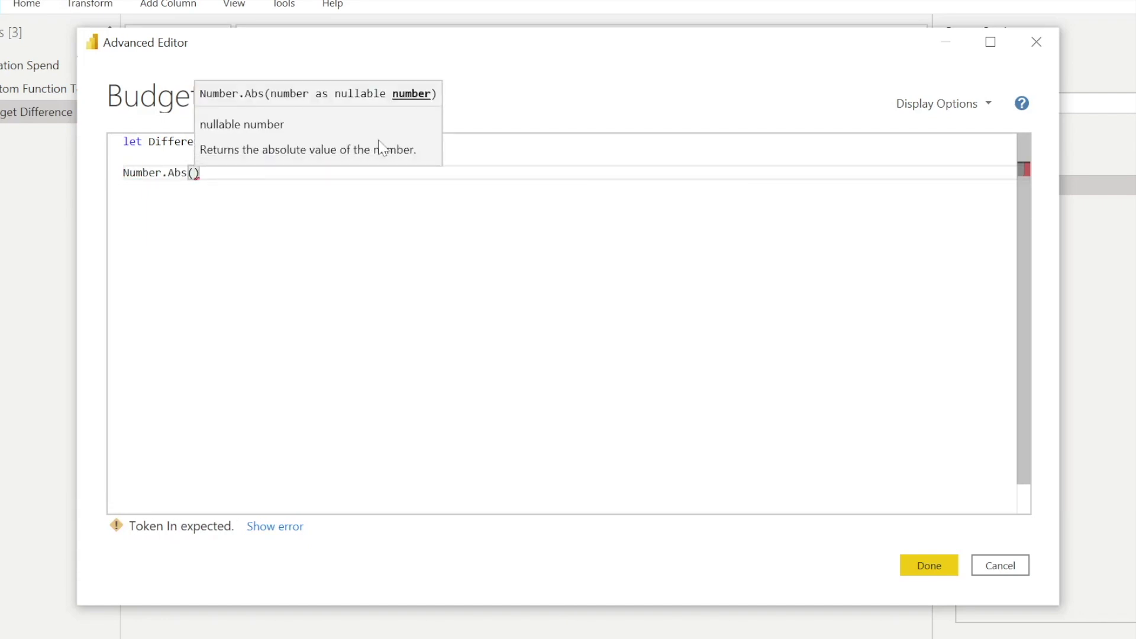
type("Spend ")
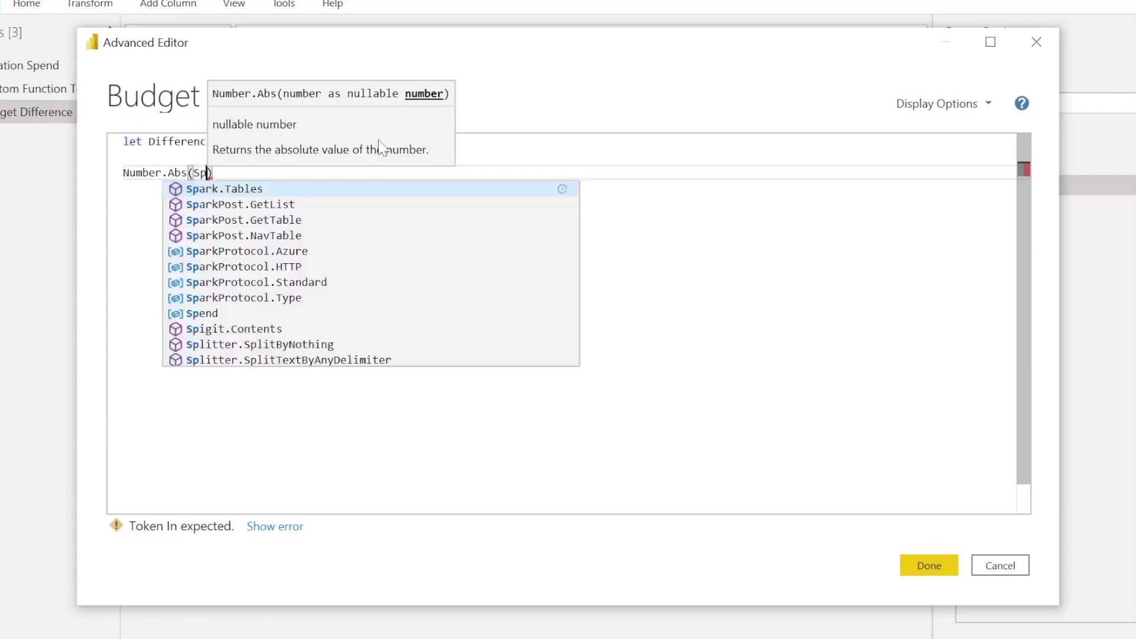
type("- Budget")
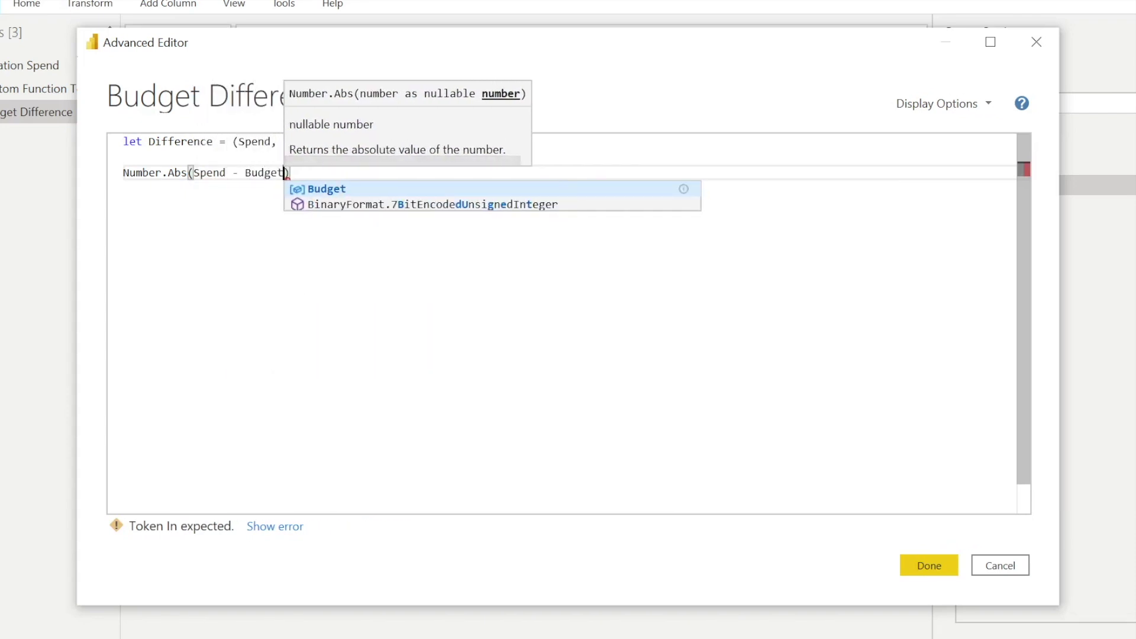
key("Right")
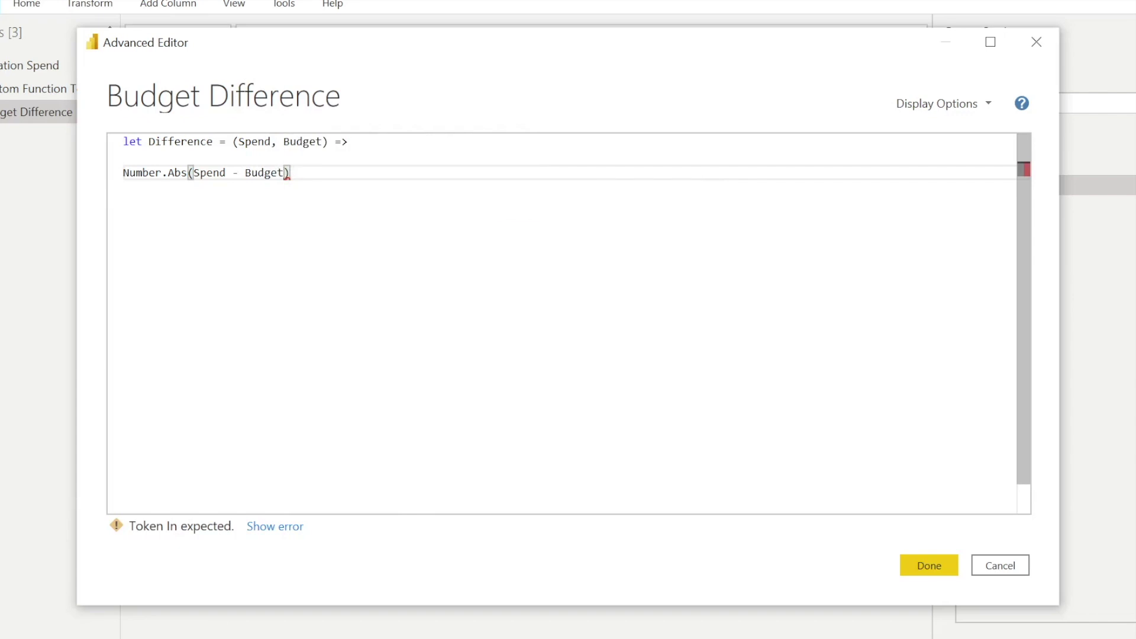
key("Return")
key("Return")
type("in Di")
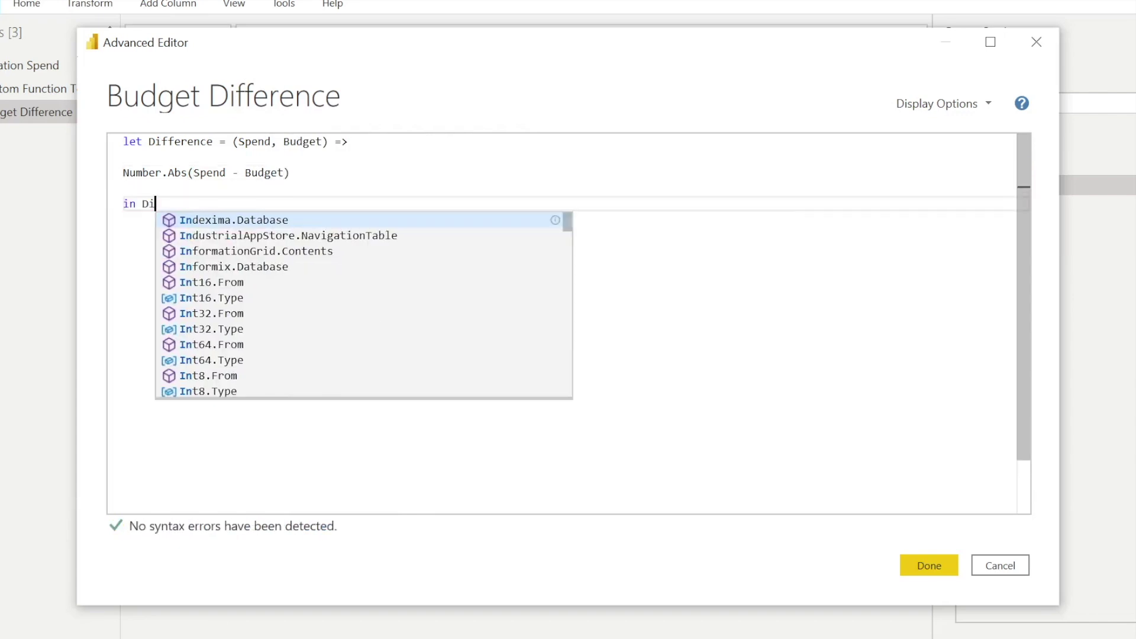
type("fference")
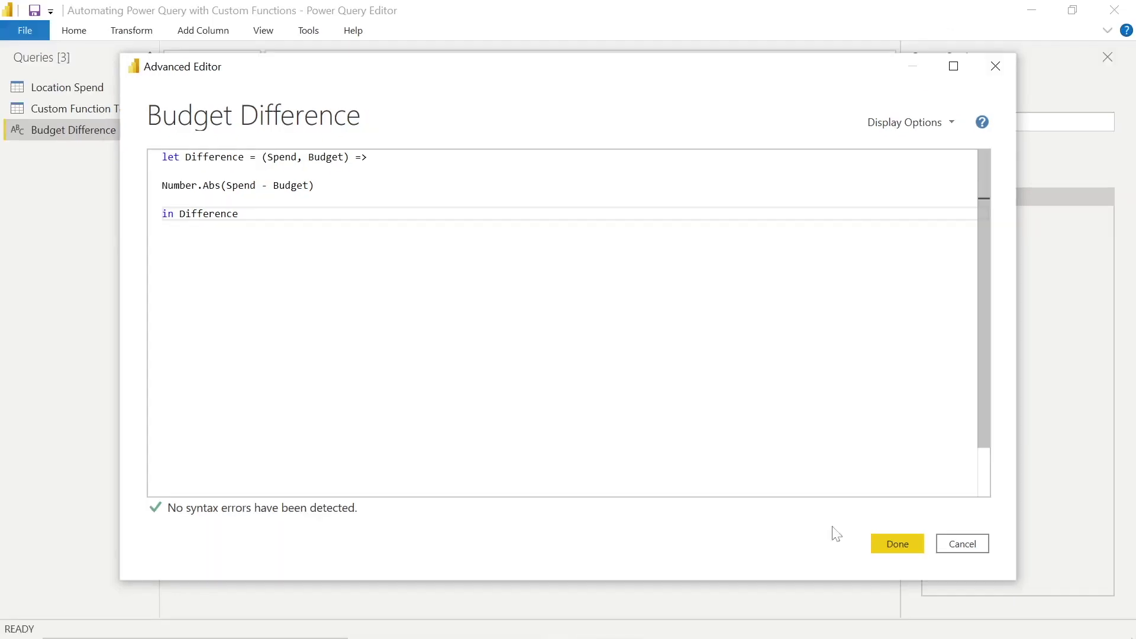
left_click(886, 549)
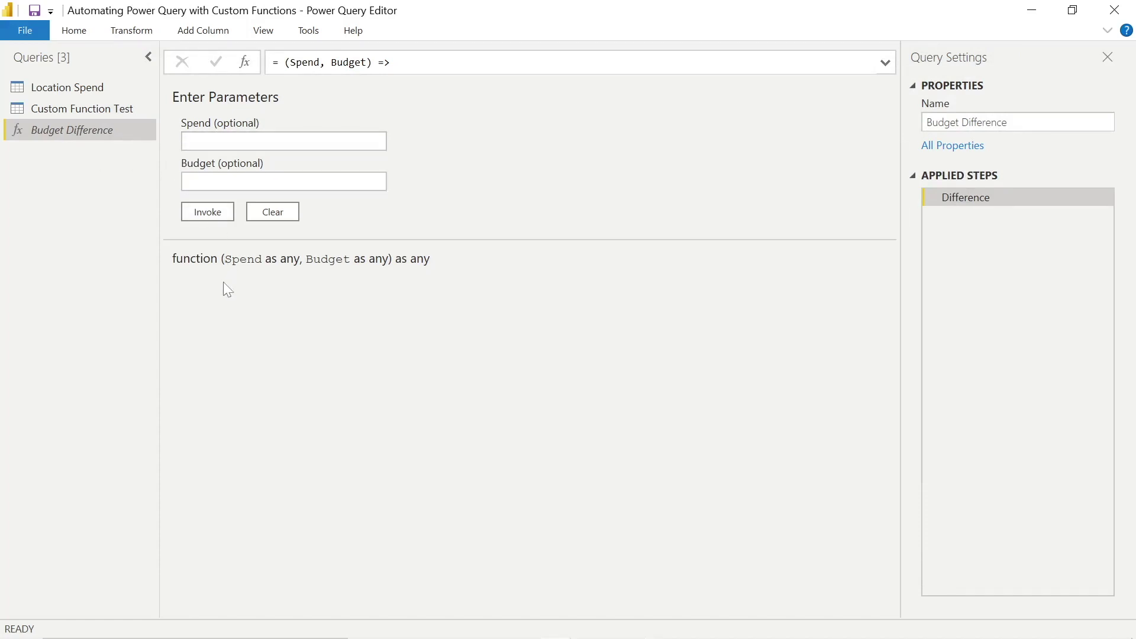
- Compare Custom Function Test with Location Spend, ending on Custom Function Test
left_click(57, 109)
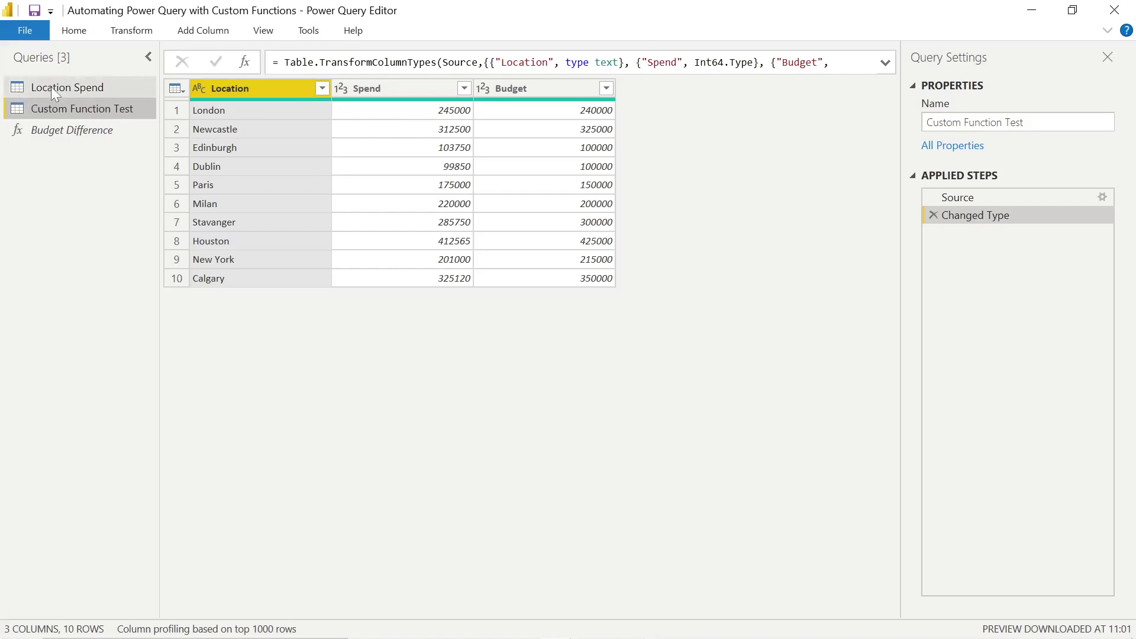
left_click(71, 88)
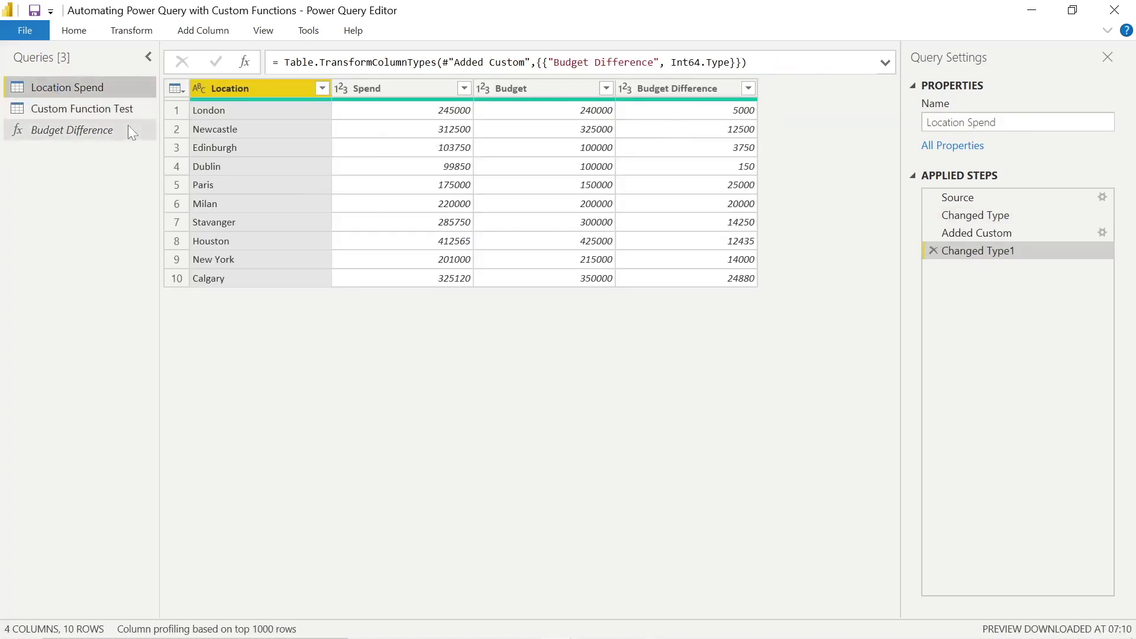
left_click(84, 116)
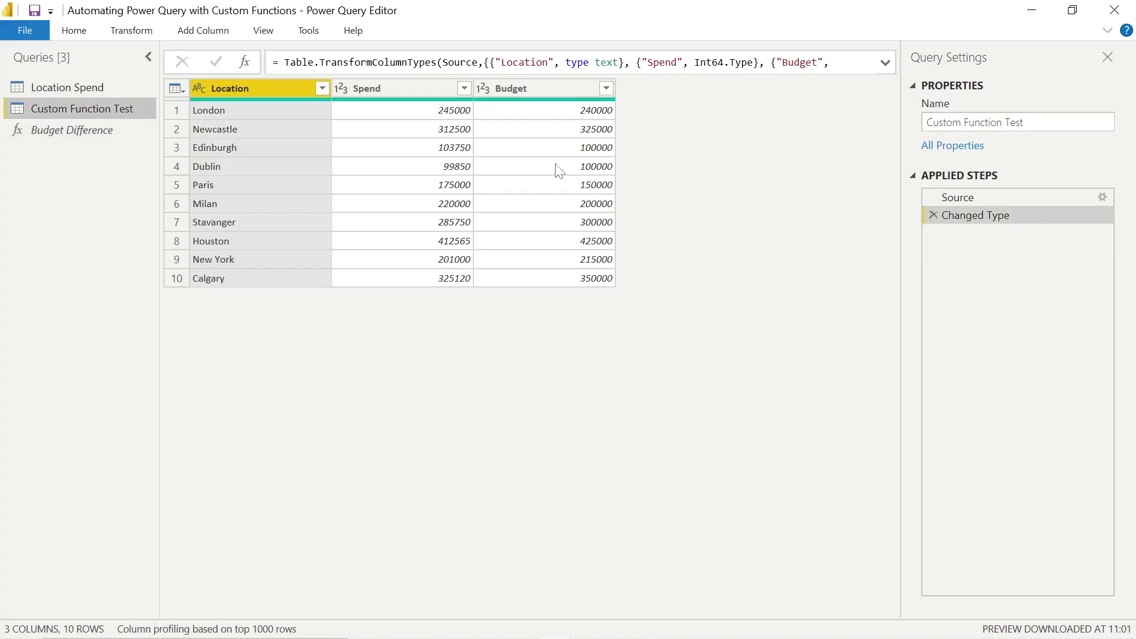
- Start an Invoke Custom Function column using the Budget Difference function query
left_click(201, 31)
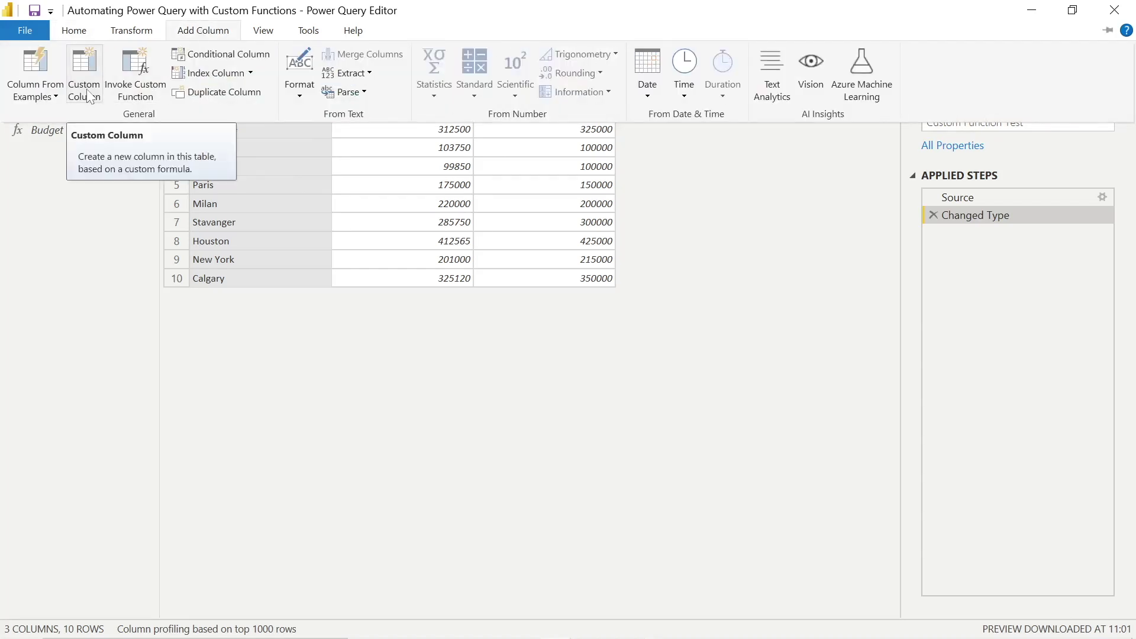
left_click(134, 78)
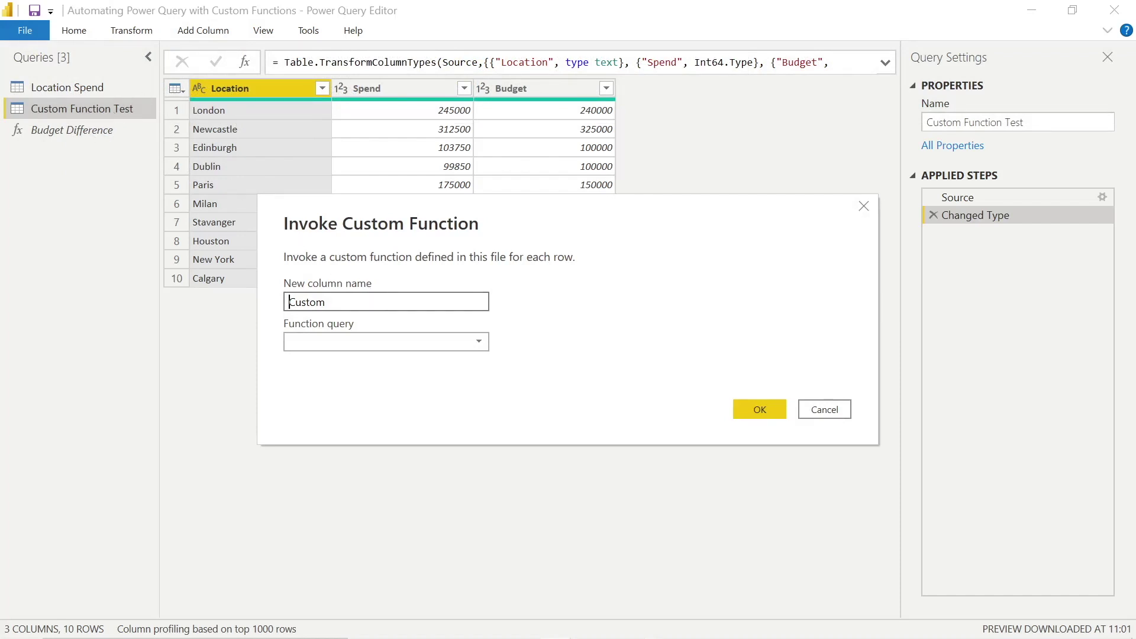
key("BackSpace")
key("BackSpace")
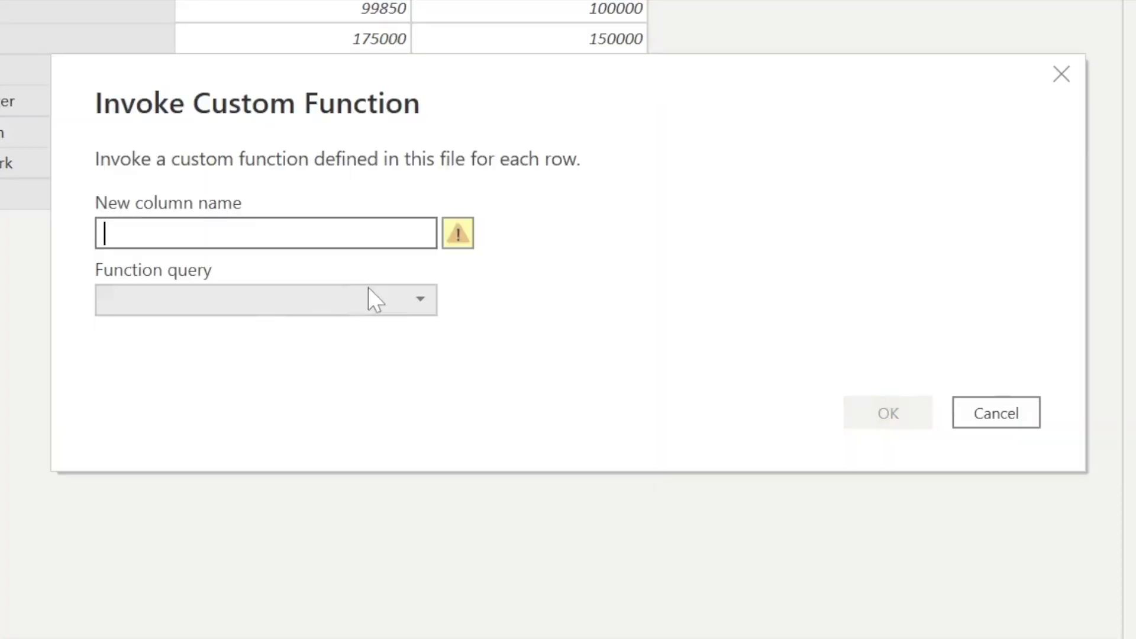
left_click(448, 335)
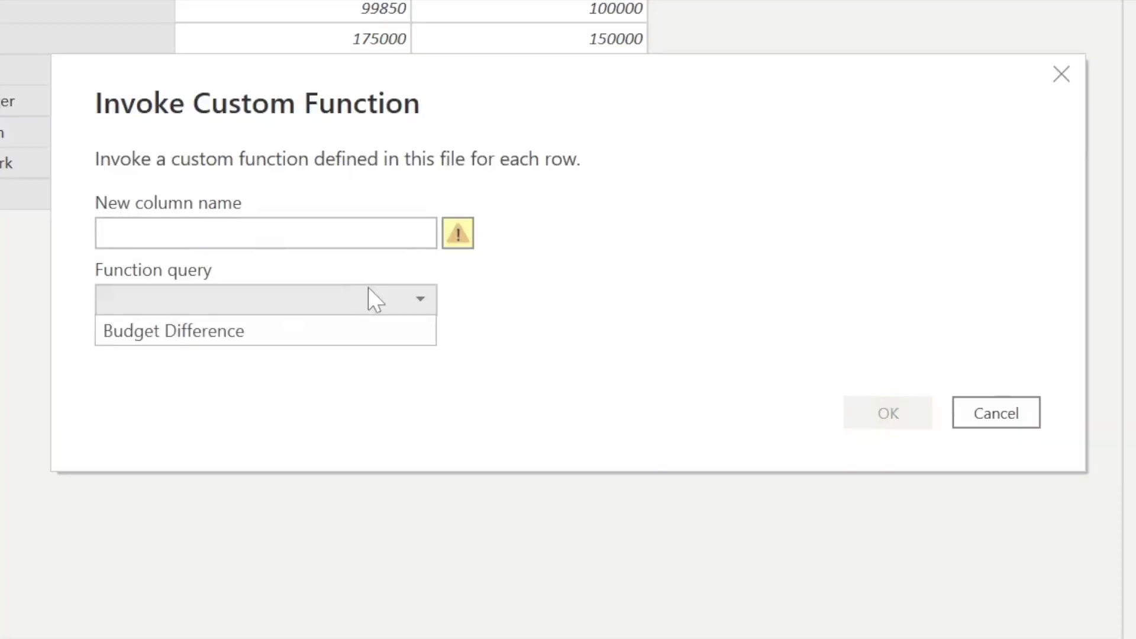
left_click(228, 330)
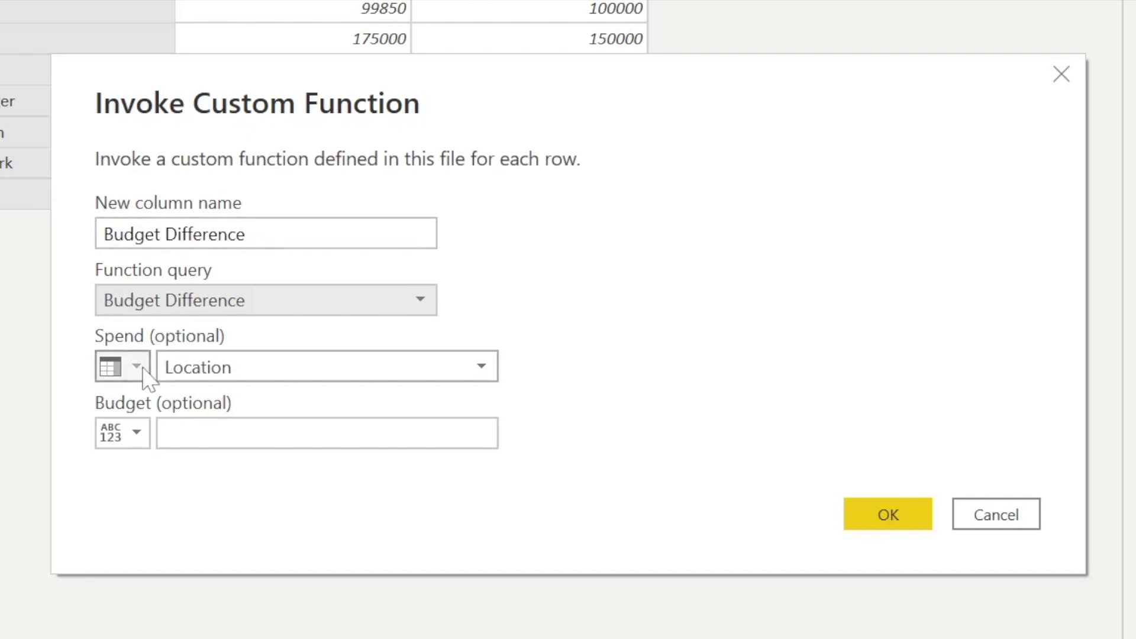
- Map the Spend and Budget parameters to the Spend and Budget columns and add the column
left_click(231, 371)
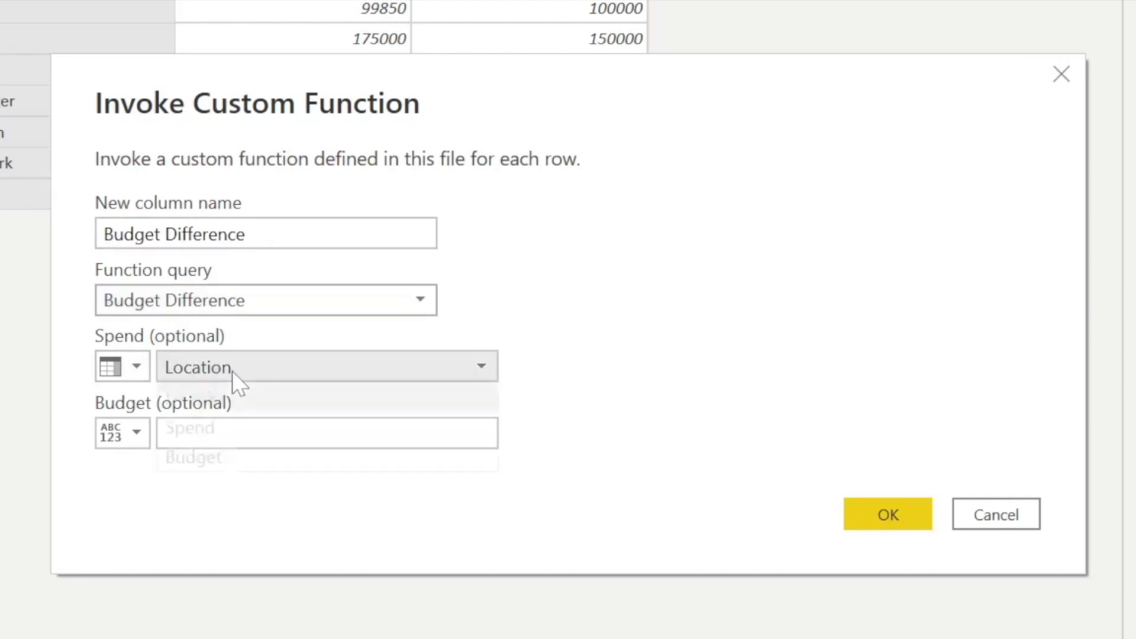
left_click(218, 428)
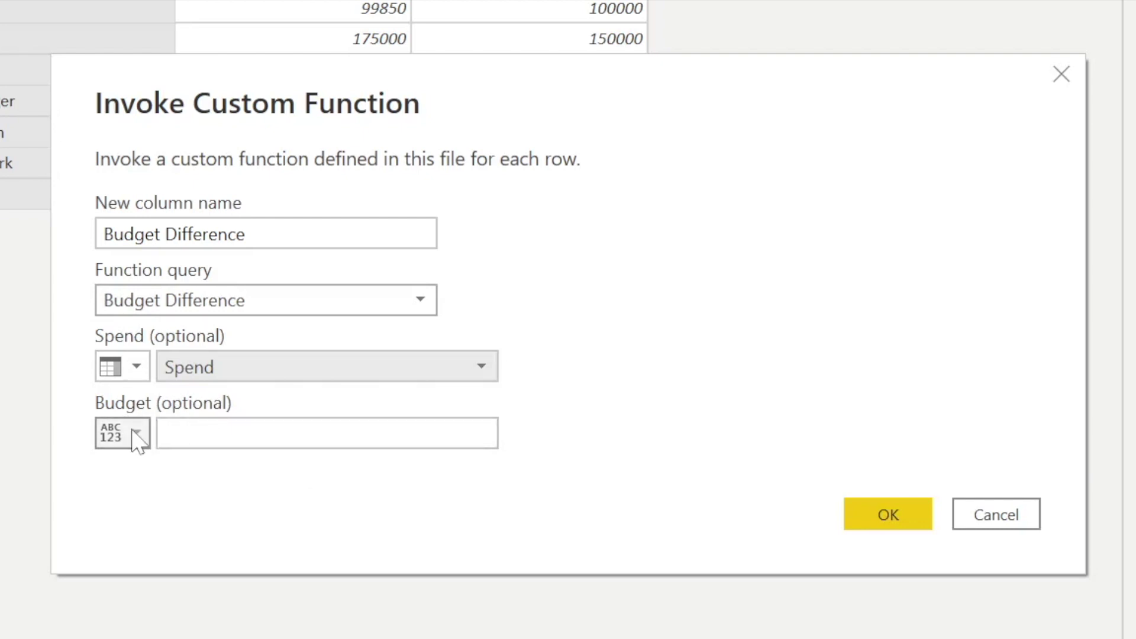
left_click(171, 433)
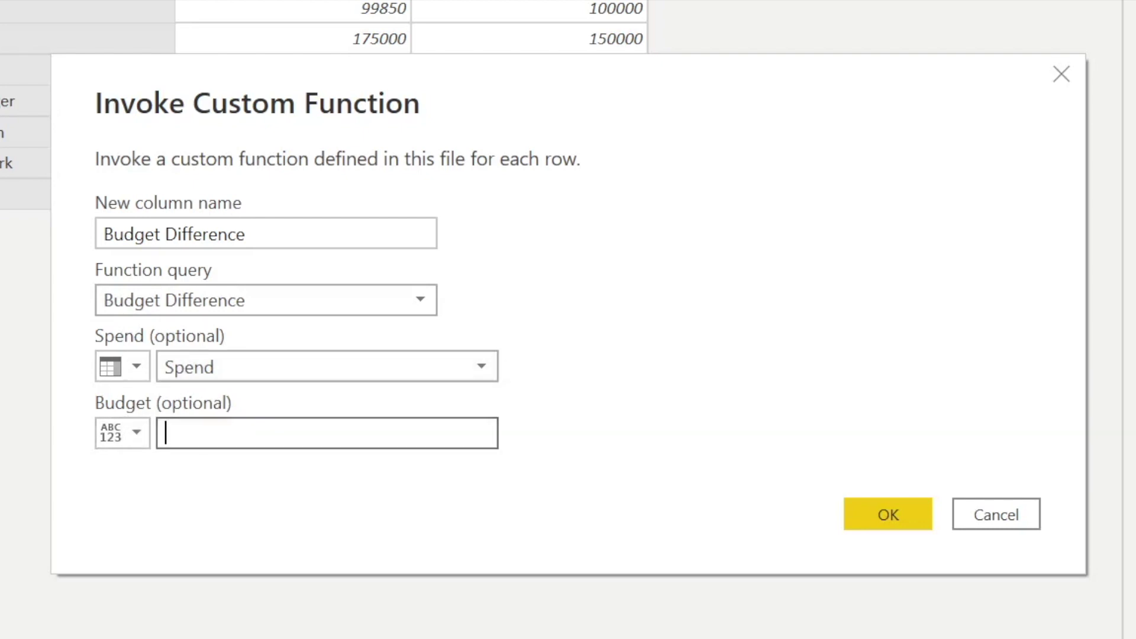
left_click(140, 433)
left_click(157, 503)
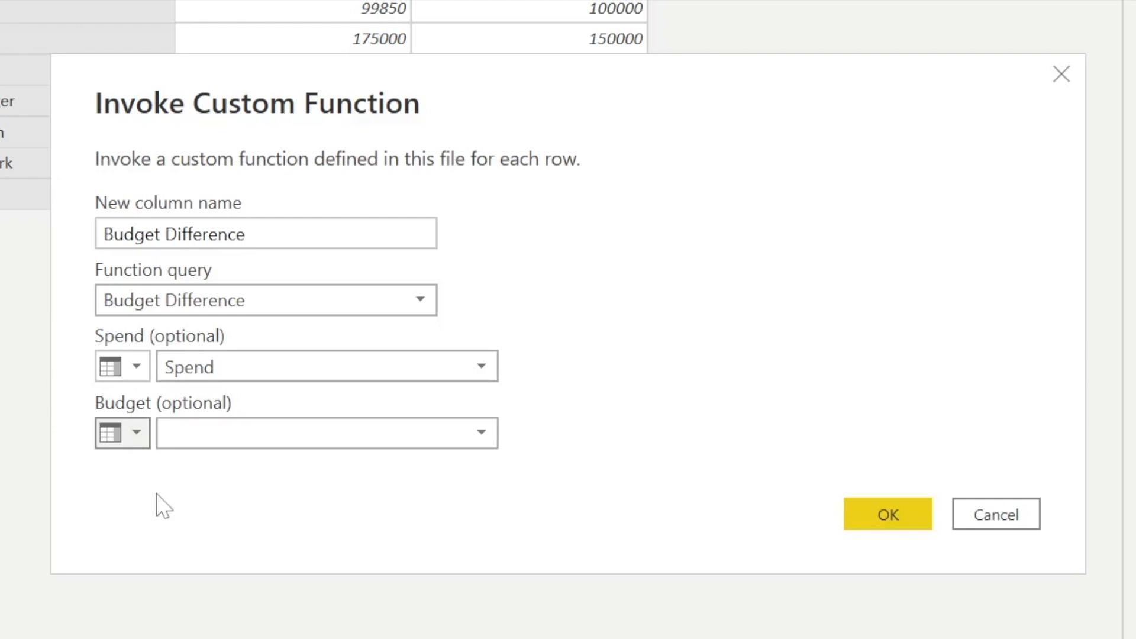
left_click(378, 438)
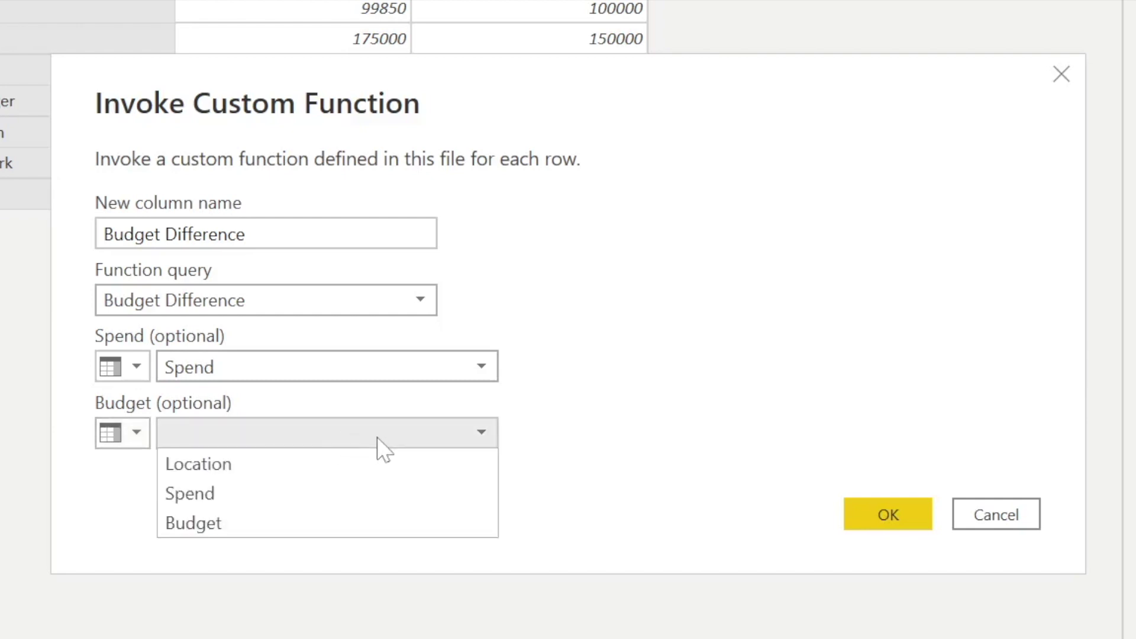
left_click(225, 521)
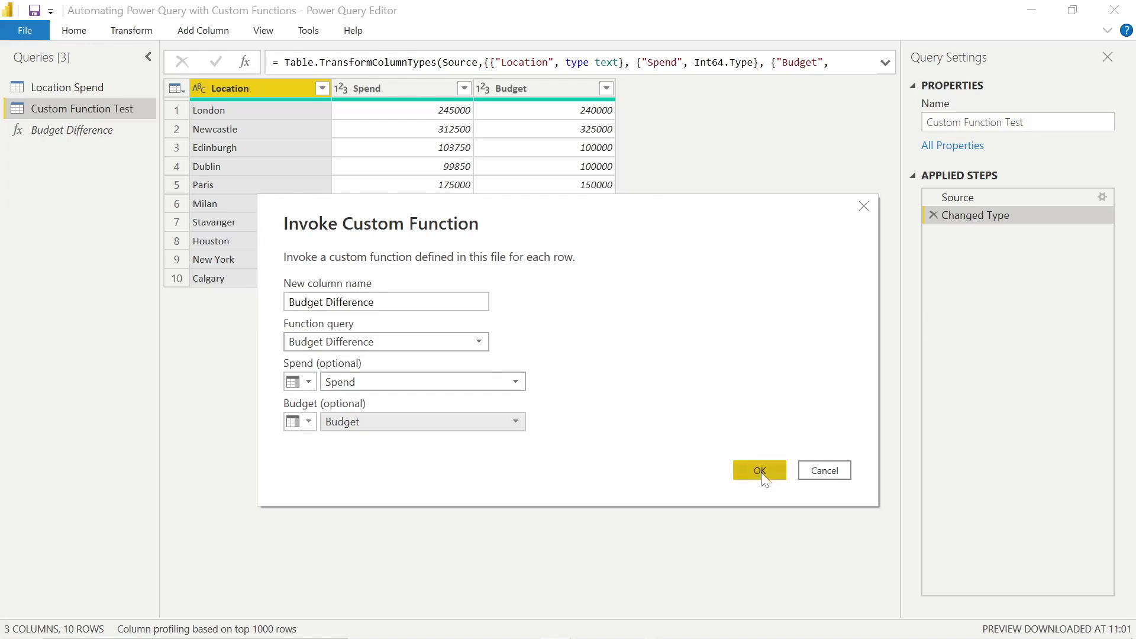
left_click(761, 473)
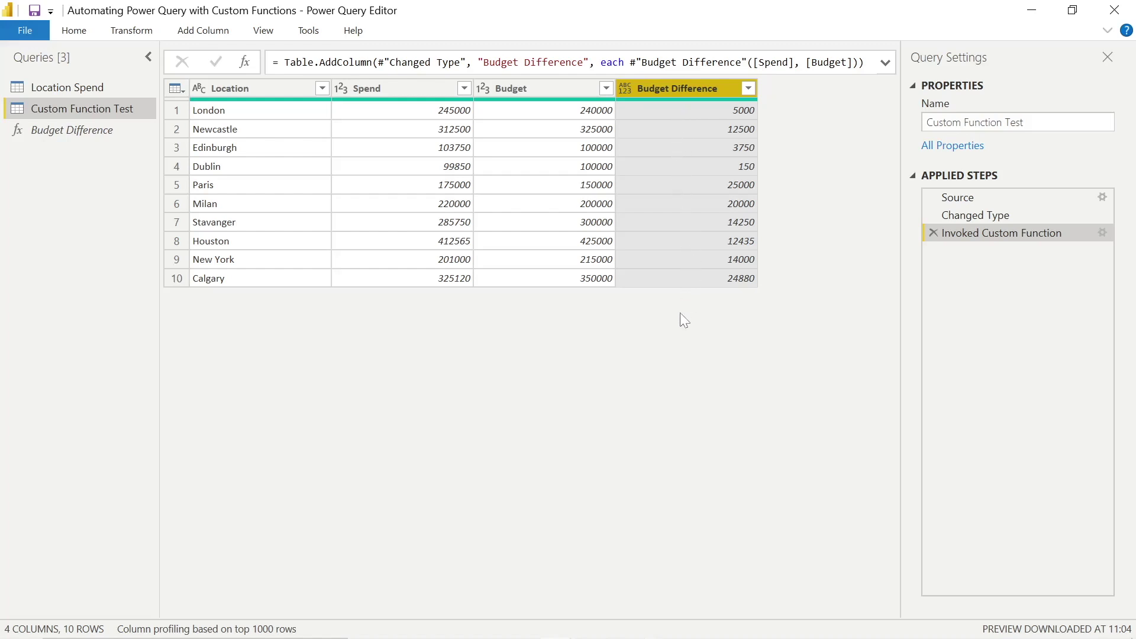
left_click(51, 89)
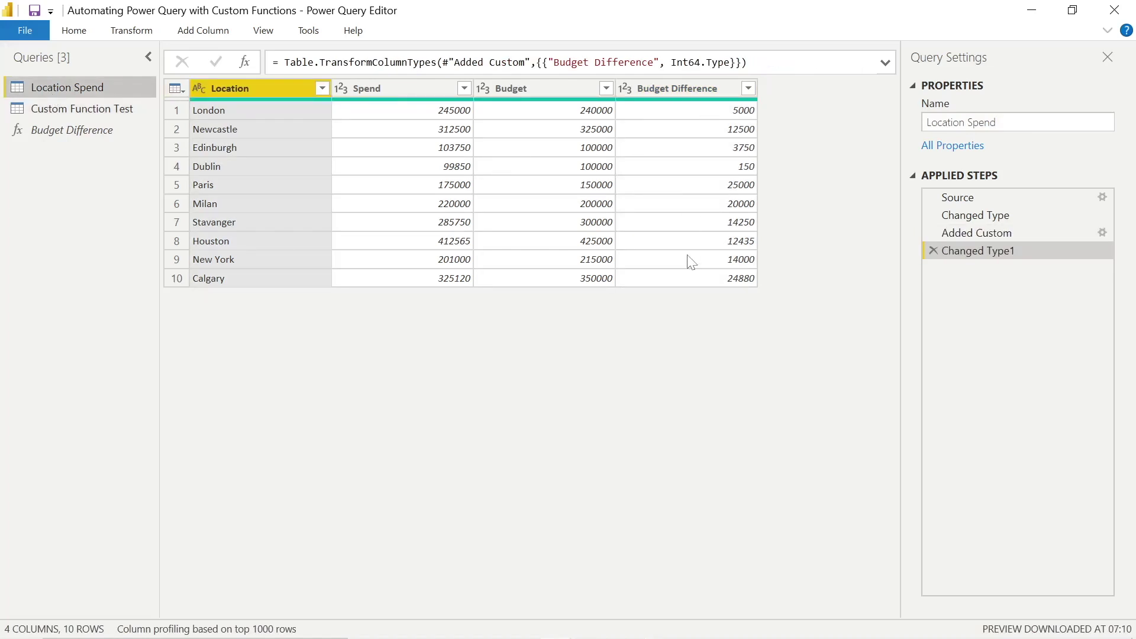
left_click(34, 111)
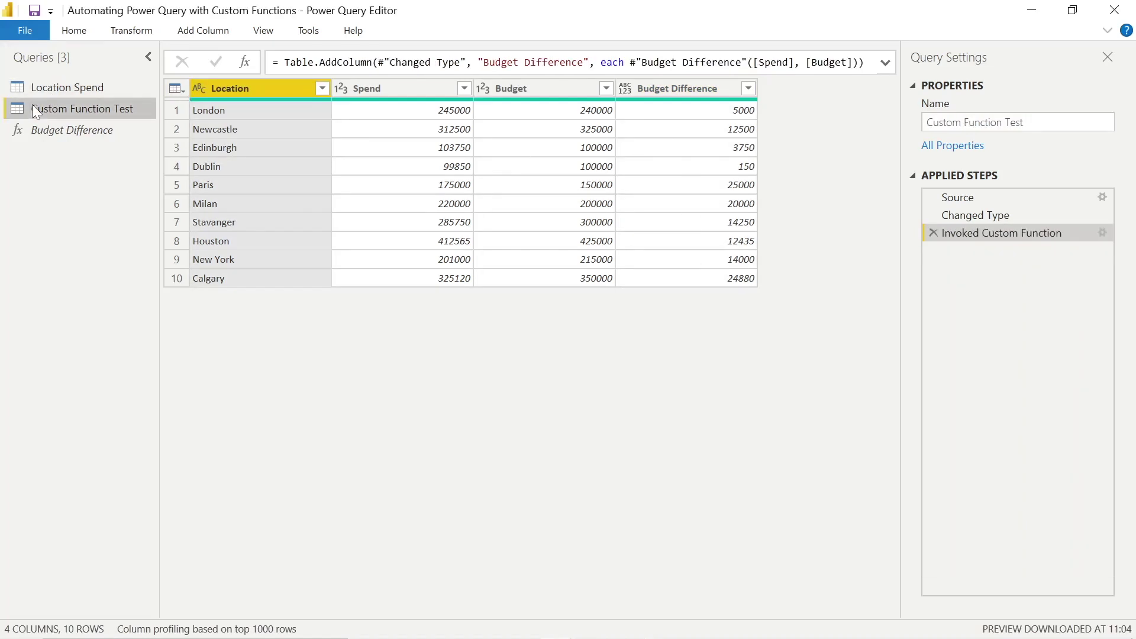
- Close & Apply the query changes, then collapse Location Spend in the Fields pane
left_click(69, 32)
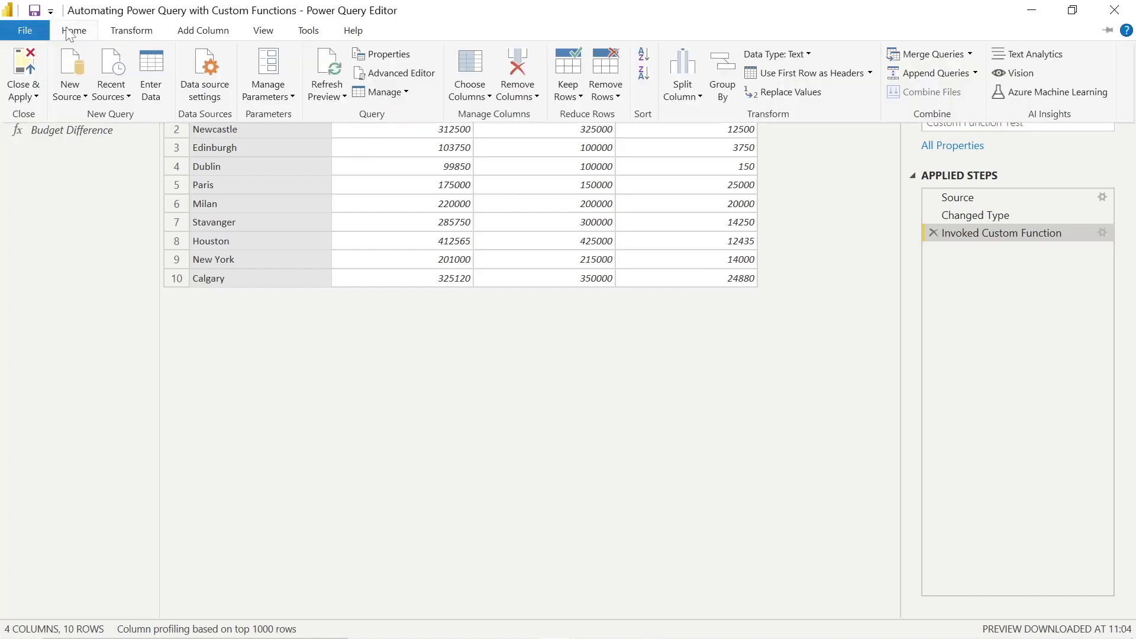
left_click(27, 94)
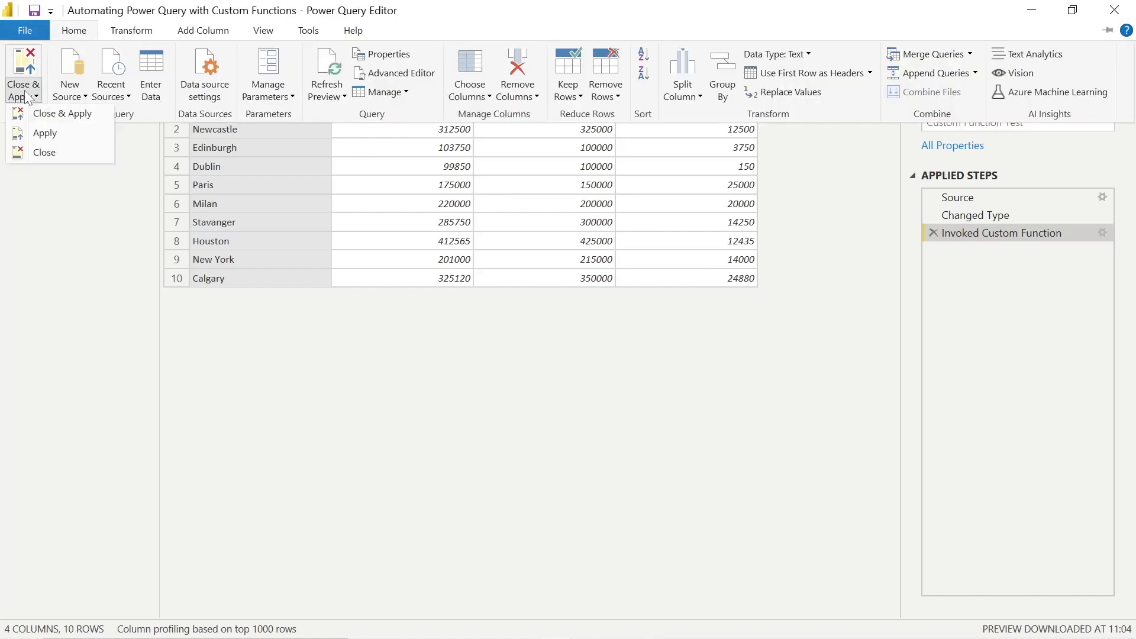
left_click(50, 114)
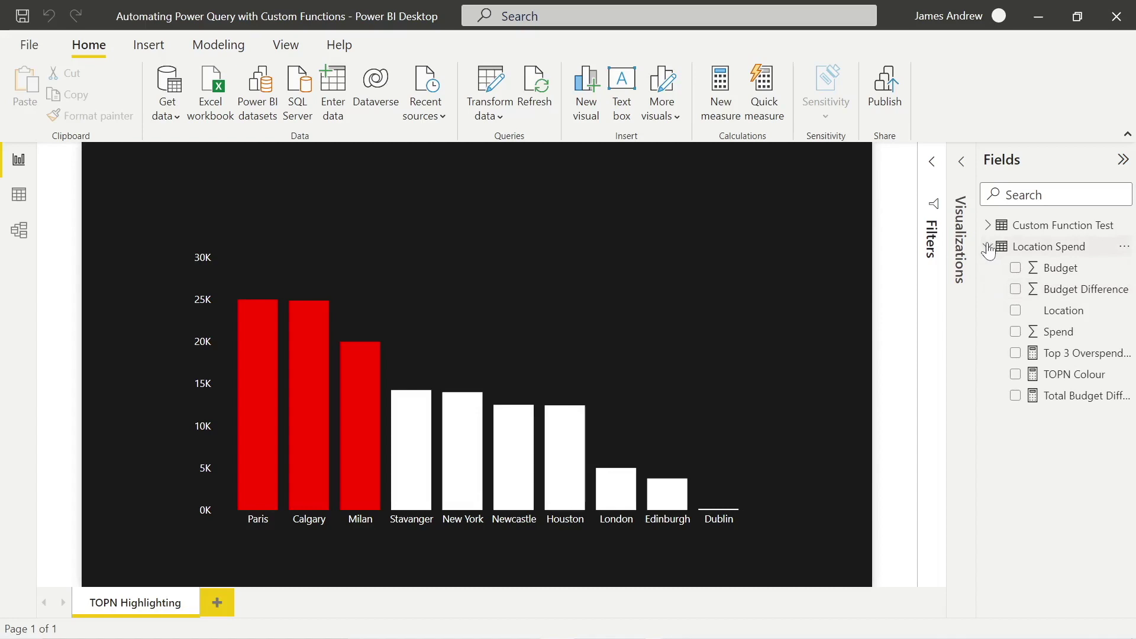
left_click(987, 247)
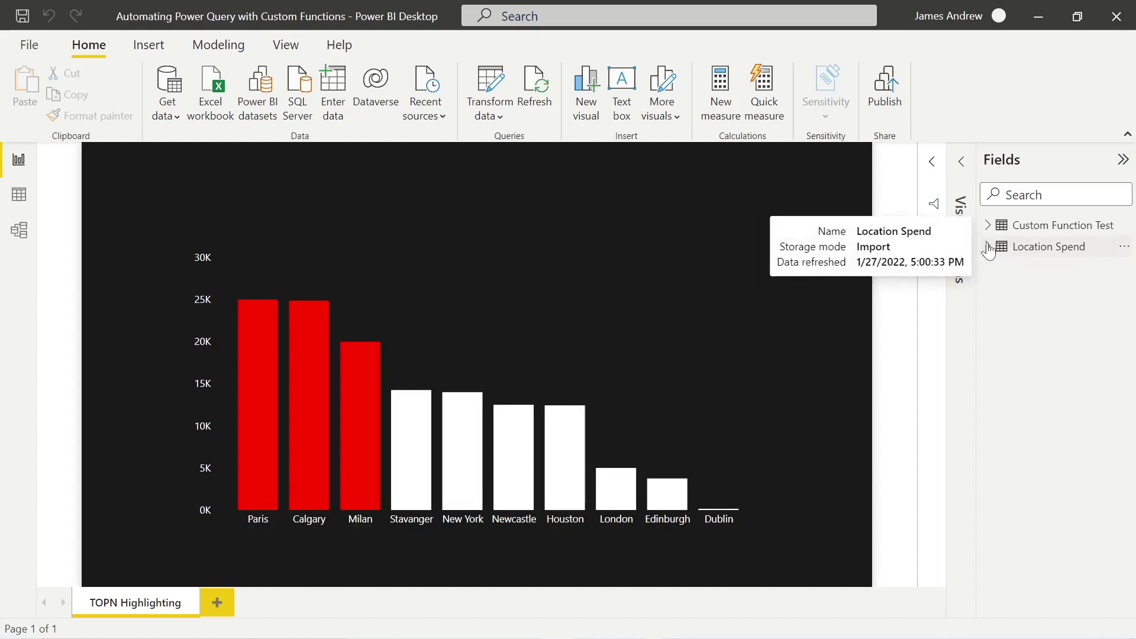